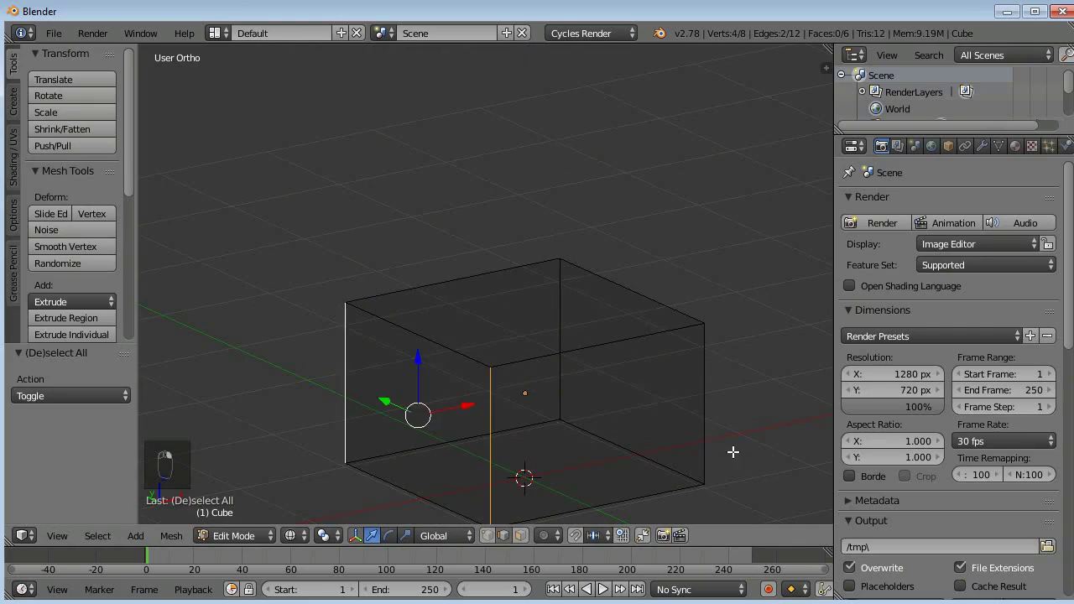
pyautogui.press('s')
pyautogui.click(571, 444)
pyautogui.hotkey('ctrl', 'z')
# Move the two selected vertical edges toward each other along Y, the second by about 0.955, to turn the box into a wedge
pyautogui.rightClick(499, 448)
pyautogui.moveTo(464, 437); pyautogui.dragTo(412, 414)
pyautogui.rightClick(354, 392)
pyautogui.moveTo(318, 374); pyautogui.dragTo(388, 415)
# Bevel the vertical edges at the wedge's narrow end and its two remaining vertical corner edges, using 4 segments
pyautogui.moveTo(356, 419); pyautogui.dragTo(438, 410, button='middle')
pyautogui.hotkey('ctrl', 'b')
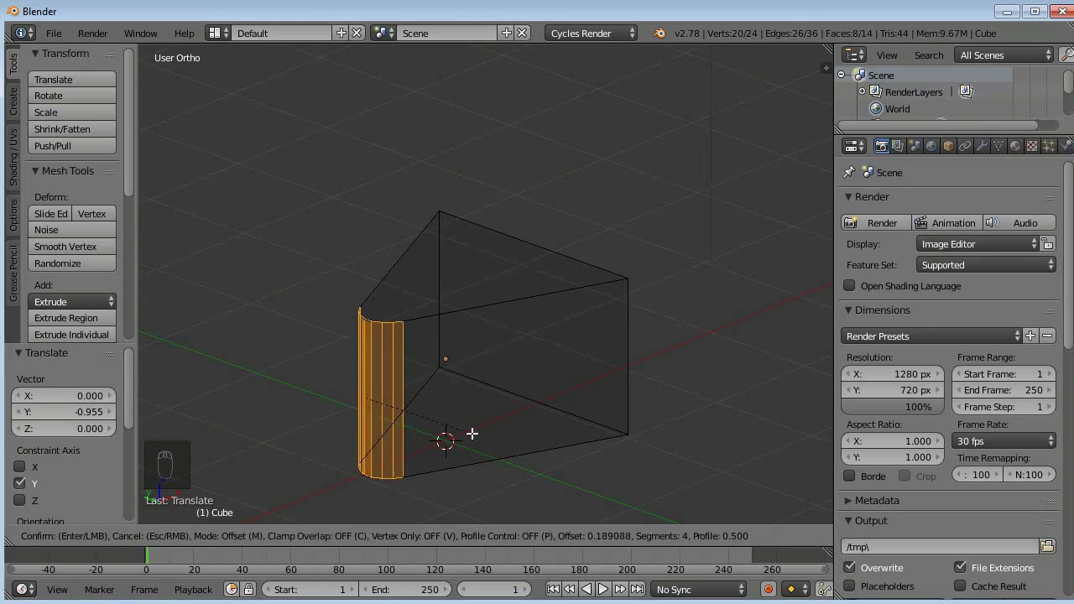
pyautogui.click(458, 437)
pyautogui.press('a')
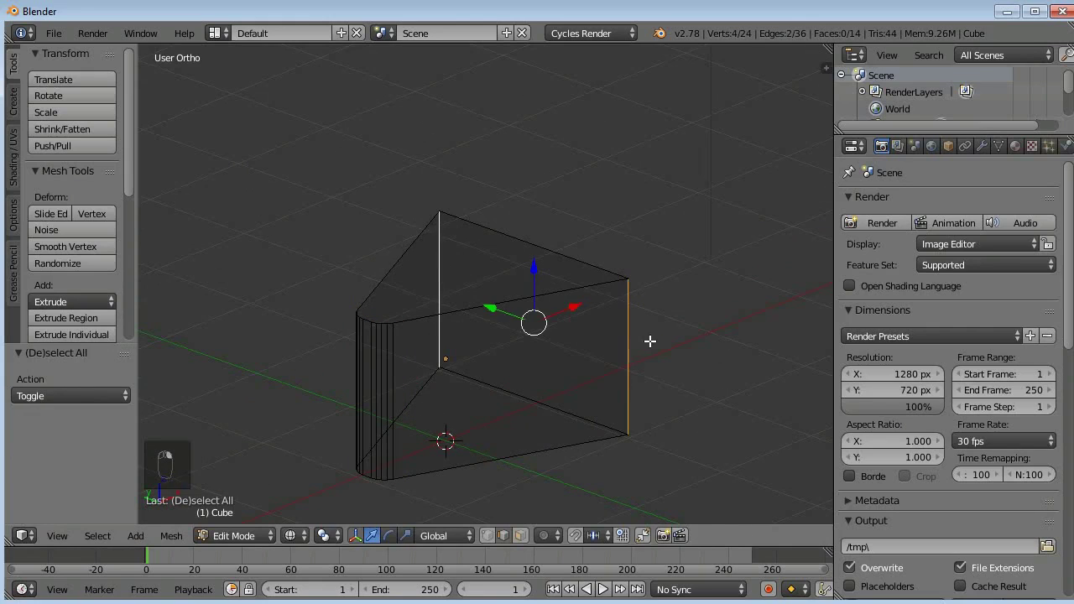
pyautogui.hotkey('ctrl', 'b')
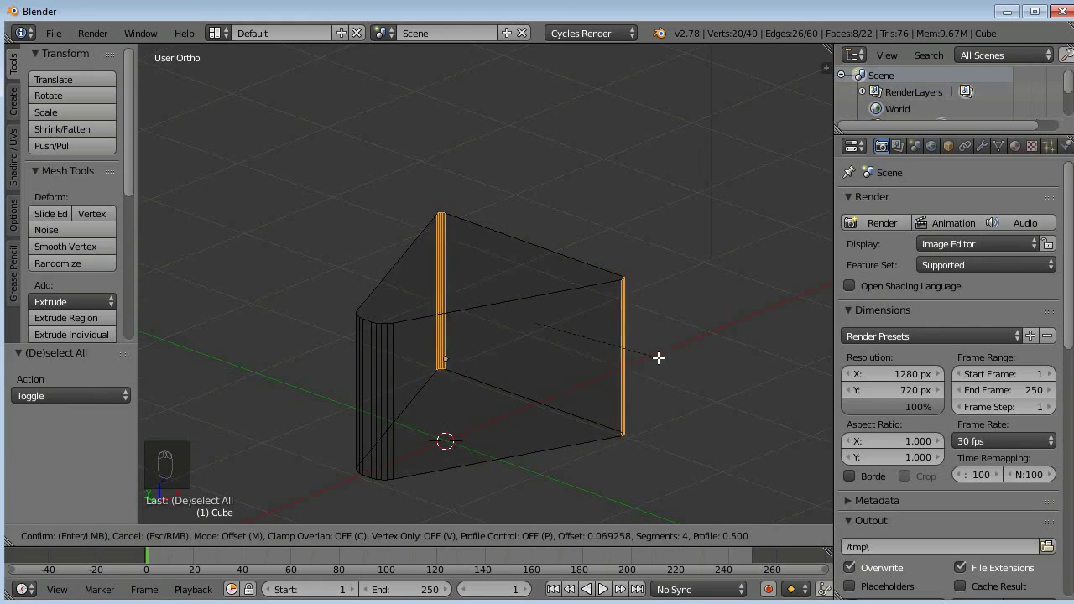
pyautogui.click(663, 358)
pyautogui.press('a')
# In object mode from the front view, reduce the wedge's height and lower it about 0.179 along Z
pyautogui.moveTo(654, 374); pyautogui.dragTo(620, 367, button='middle')
pyautogui.press('KP_1')
pyautogui.scroll(-4, 619, 367)
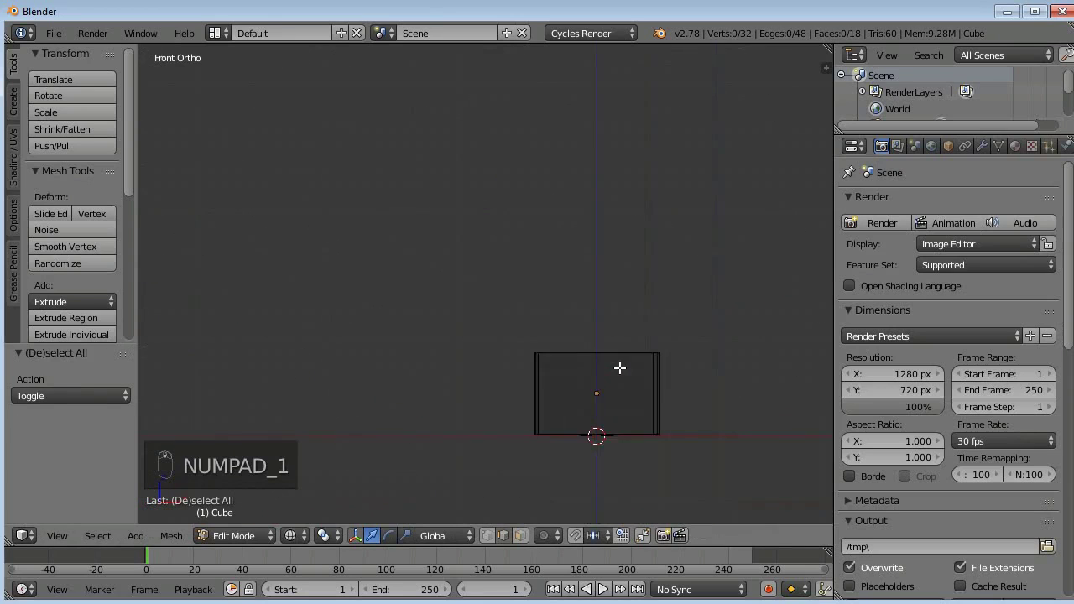
pyautogui.scroll(1, 619, 368)
pyautogui.press('Tab')
pyautogui.click(440, 533)
pyautogui.moveTo(617, 353); pyautogui.dragTo(619, 367)
pyautogui.click(407, 534)
# In edit mode with solid shading, select the wedge's wide end face and move it about 0.065 along X
pyautogui.press('Tab')
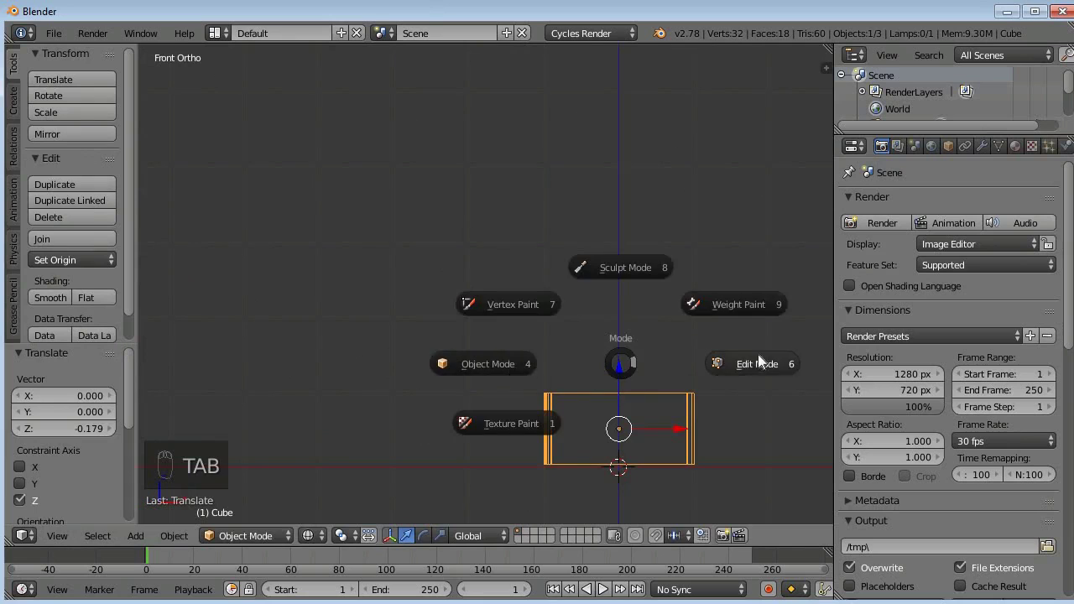
pyautogui.click(759, 363)
pyautogui.moveTo(676, 381); pyautogui.dragTo(482, 314, button='middle')
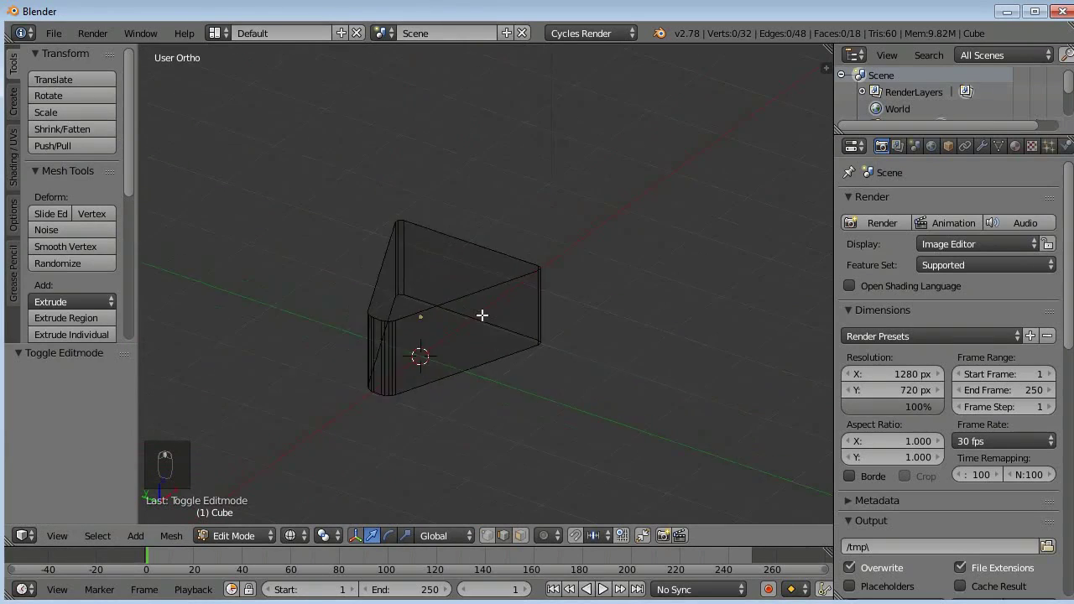
pyautogui.scroll(1, 481, 315)
pyautogui.press('z')
pyautogui.click(538, 432)
pyautogui.moveTo(574, 417); pyautogui.dragTo(648, 453, button='middle')
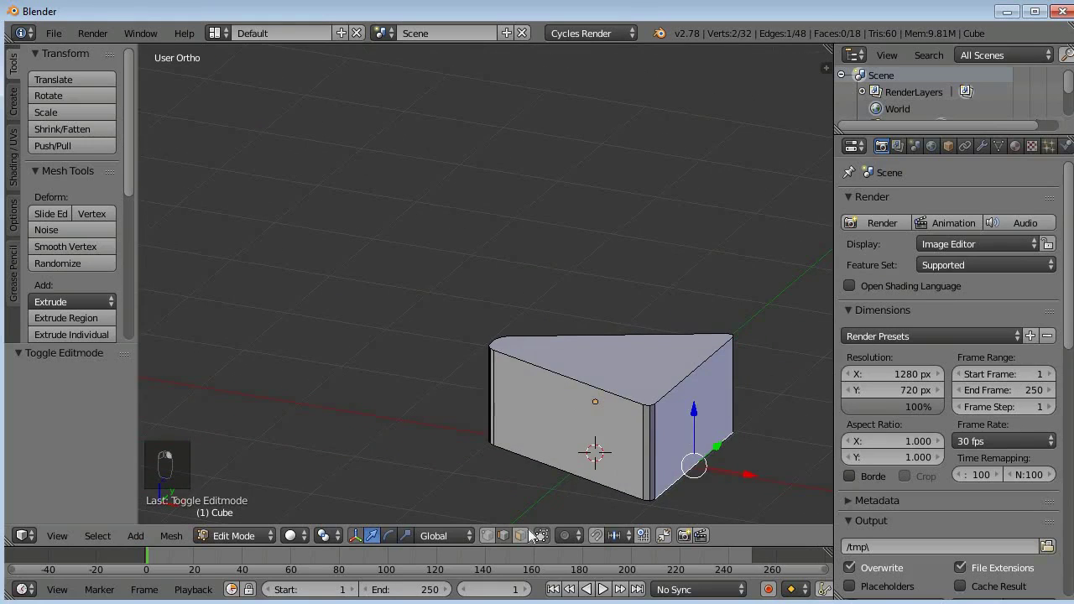
pyautogui.moveTo(729, 430)
pyautogui.mouseDown()
pyautogui.moveTo(742, 441)
pyautogui.moveTo(731, 443)
pyautogui.mouseUp()
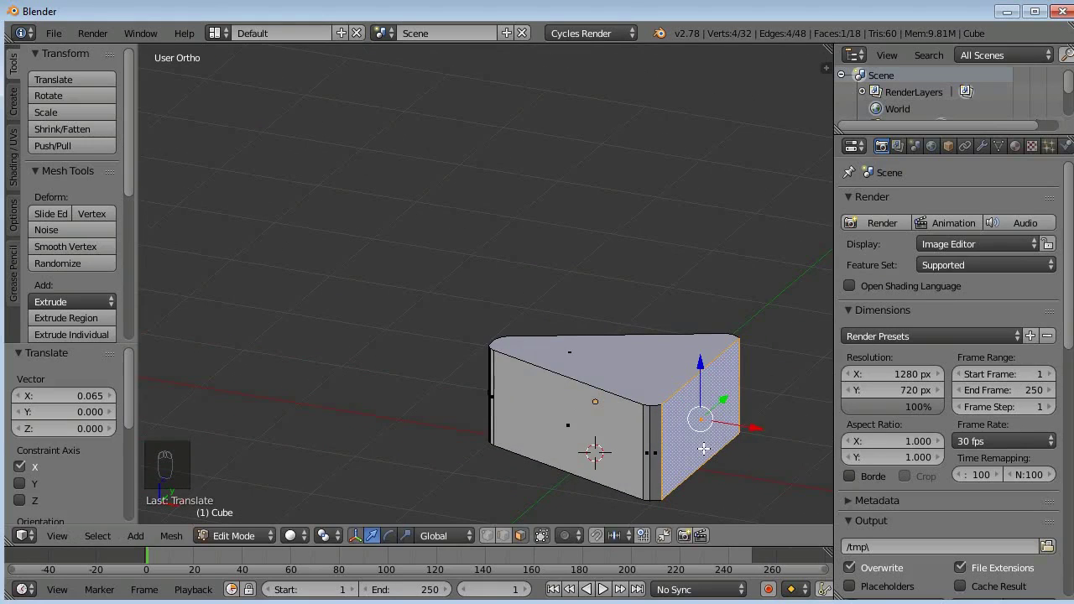
# Bevel the edges around the selected end face and return to object mode
pyautogui.hotkey('ctrl', 'b')
pyautogui.click(714, 459)
pyautogui.press('a')
pyautogui.moveTo(571, 432); pyautogui.dragTo(607, 418, button='middle')
pyautogui.press('Tab')
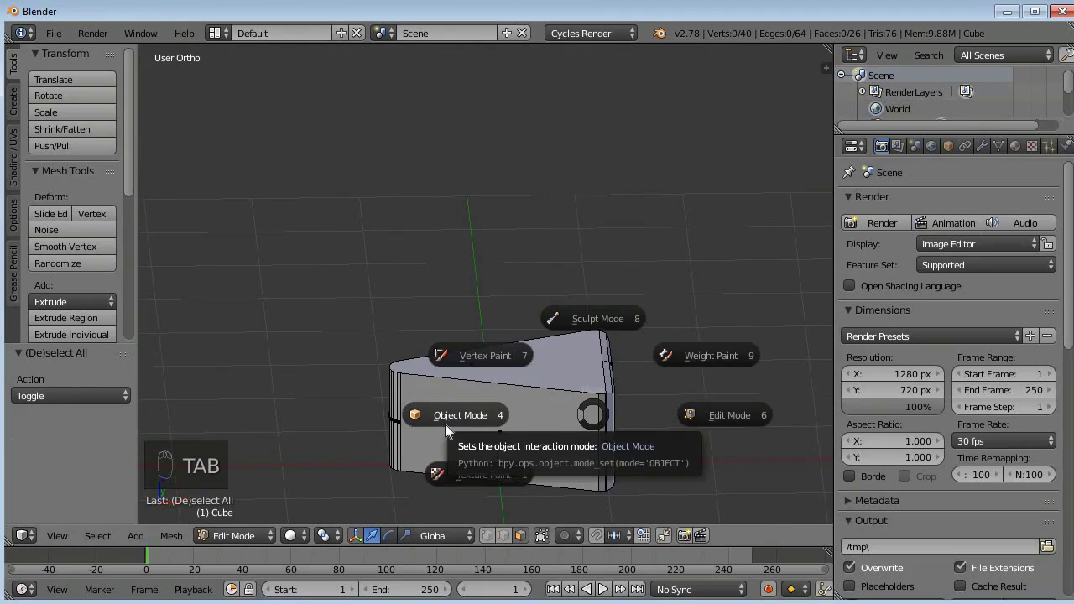
pyautogui.click(445, 419)
# Scale the wedge down slightly along Y and to about 0.832 along Z
pyautogui.moveTo(406, 441); pyautogui.dragTo(362, 495, button='middle')
pyautogui.click(439, 536)
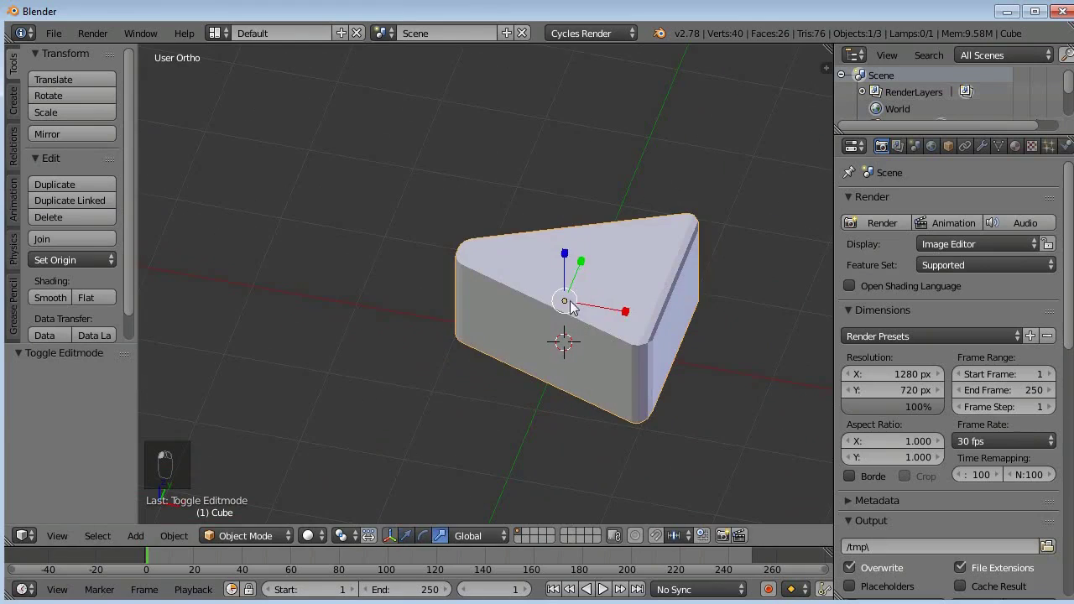
pyautogui.moveTo(580, 262); pyautogui.dragTo(572, 278)
pyautogui.moveTo(563, 248); pyautogui.dragTo(561, 257)
# Add a 32-vertex cylinder with radius 1 and depth 2, and raise it along Z above the wedge
pyautogui.moveTo(562, 368); pyautogui.dragTo(607, 332, button='middle')
pyautogui.scroll(2, 606, 333)
pyautogui.keyDown('ctrl'); pyautogui.scroll(1, 606, 332); pyautogui.keyUp('ctrl')
pyautogui.scroll(1, 607, 332)
pyautogui.keyDown('shift'); pyautogui.scroll(-7, 606, 332); pyautogui.keyUp('shift')
pyautogui.scroll(-1, 606, 332)
pyautogui.keyDown('ctrl'); pyautogui.scroll(2, 607, 332); pyautogui.keyUp('ctrl')
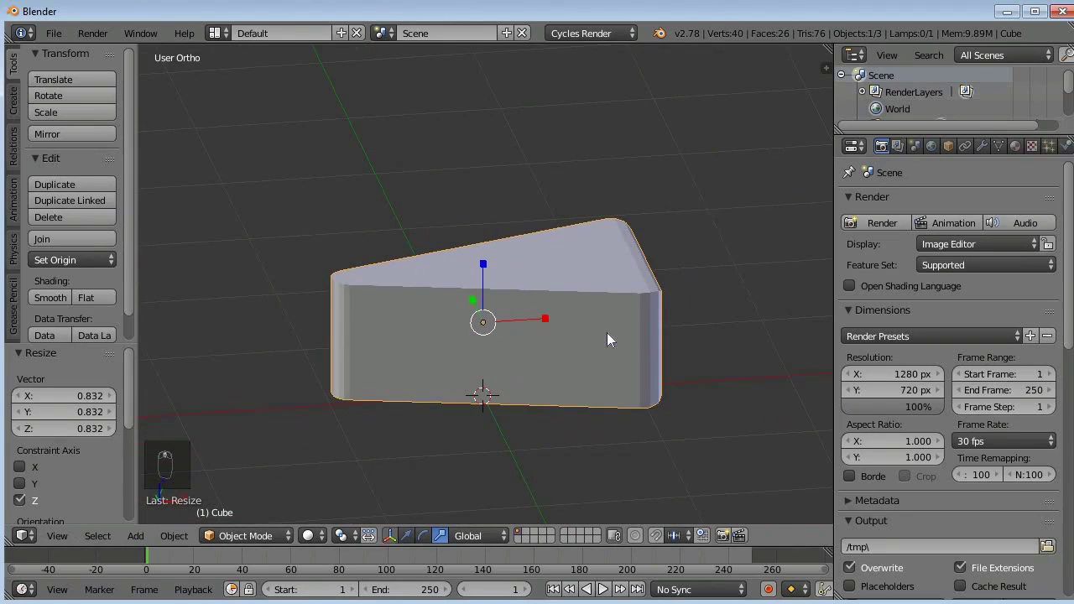
pyautogui.press('KP_1')
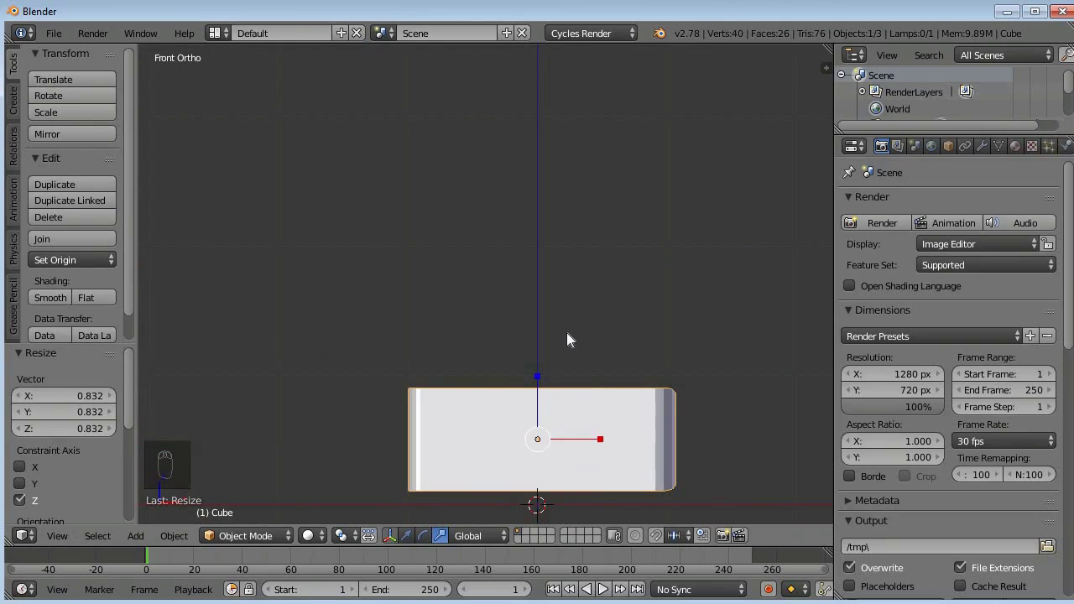
pyautogui.hotkey('shift', 'a')
pyautogui.click(658, 415)
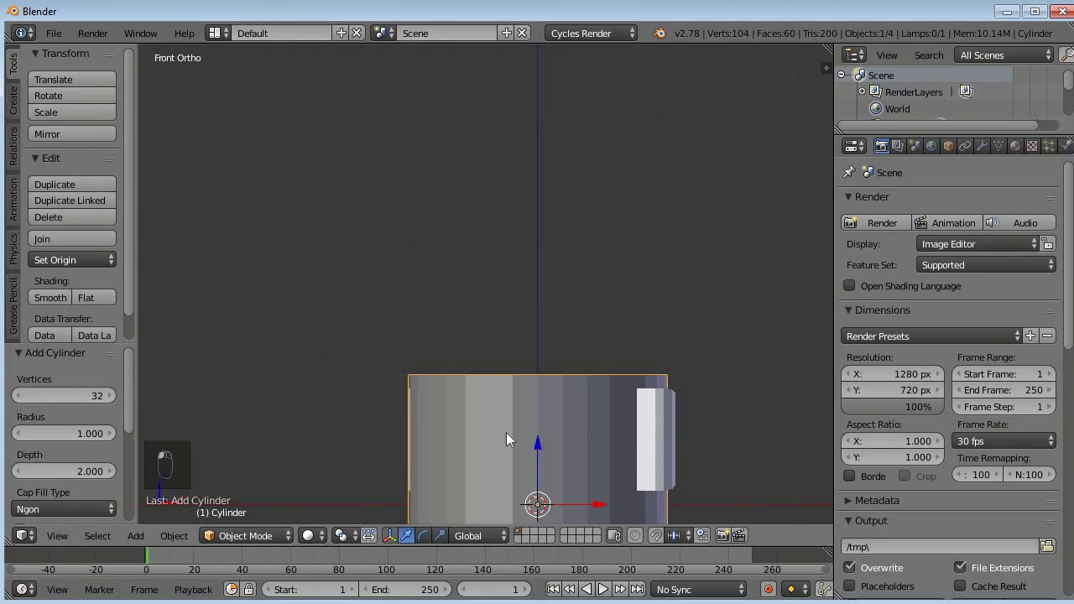
pyautogui.moveTo(539, 444); pyautogui.dragTo(574, 195)
# Scale the cylinder down along X and Y into a thin round rod, using the front and right views
pyautogui.click(440, 535)
pyautogui.moveTo(597, 254); pyautogui.dragTo(555, 259)
pyautogui.press('KP_3')
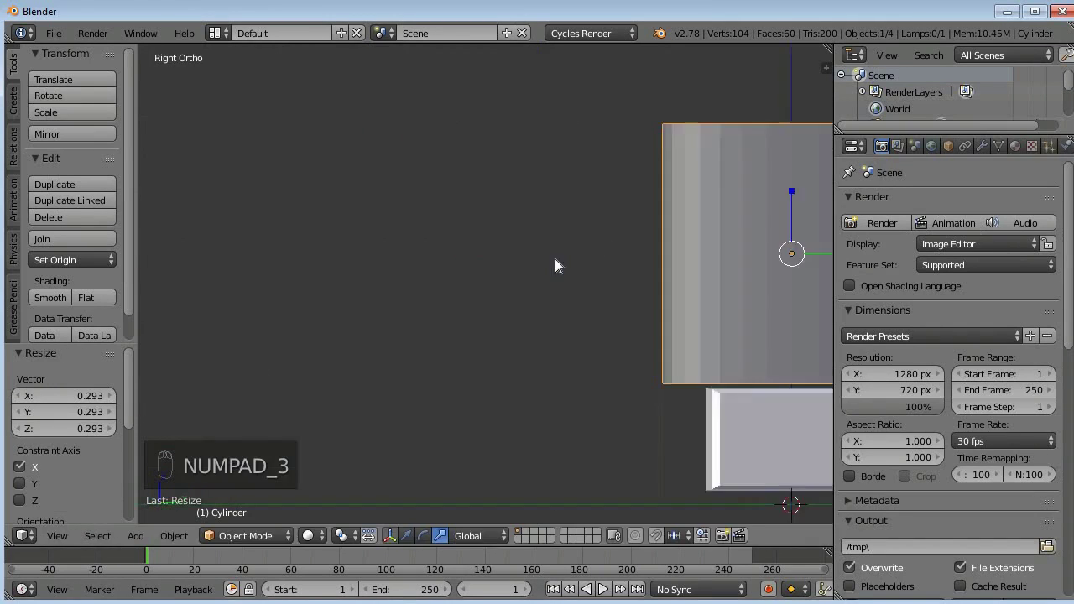
pyautogui.scroll(-2, 555, 258)
pyautogui.moveTo(758, 265); pyautogui.dragTo(703, 264)
pyautogui.press('KP_1')
pyautogui.moveTo(580, 261); pyautogui.dragTo(551, 265)
pyautogui.press('KP_3')
pyautogui.moveTo(758, 261); pyautogui.dragTo(770, 260)
pyautogui.press('KP_1')
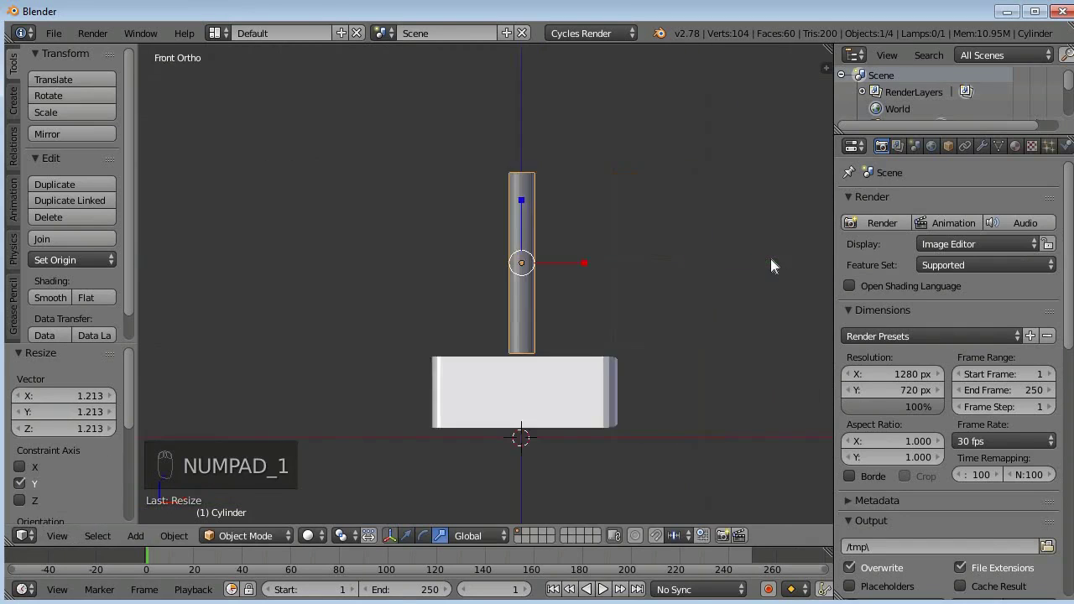
# Duplicate the rod with an offset of about X 0.616, Y 0.5, Z -0.486, and place a second duplicate lower in front of the wedge
pyautogui.press('KP_3')
pyautogui.press('KP_1')
pyautogui.press('KP_3')
pyautogui.press('KP_7')
pyautogui.press('KP_7')
pyautogui.press('KP_1')
pyautogui.moveTo(526, 295); pyautogui.dragTo(433, 342, button='middle')
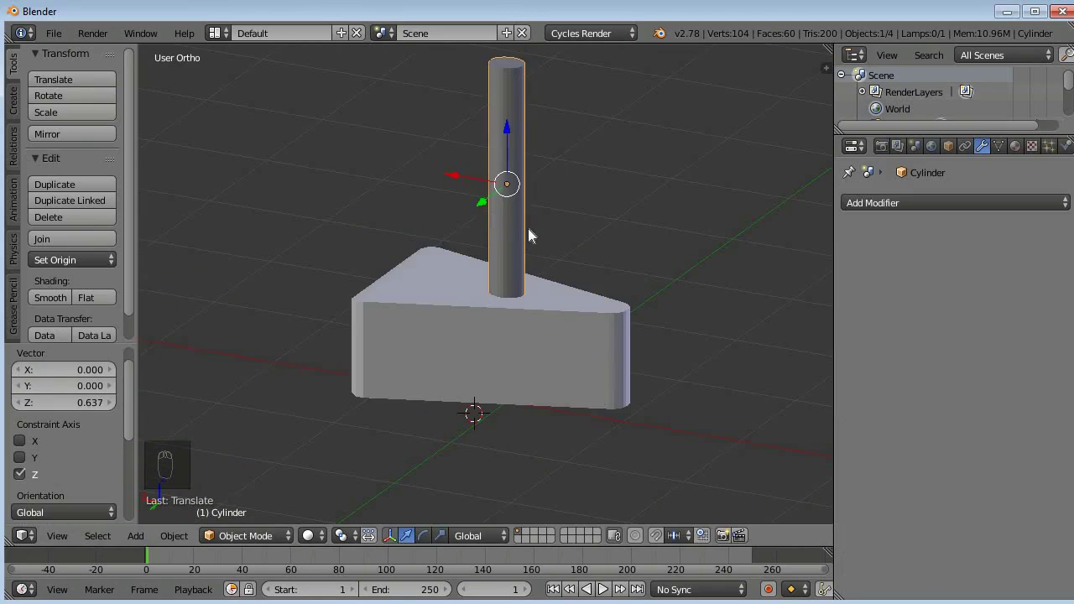
pyautogui.hotkey('shift', 'd')
pyautogui.click(449, 301)
pyautogui.hotkey('shift', 'd')
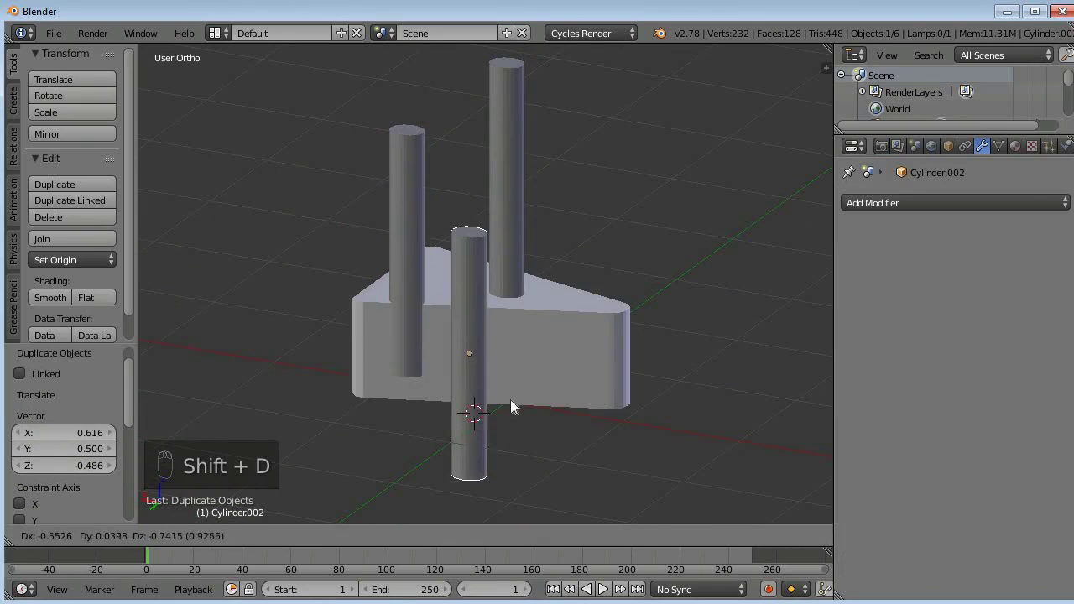
pyautogui.click(507, 405)
# Rotate the newest rod to lie horizontally and move it into the wedge's side, shifting it about -0.719 along X
pyautogui.moveTo(629, 391); pyautogui.dragTo(525, 361, button='middle')
pyautogui.press('r')
pyautogui.click(373, 374)
pyautogui.moveTo(338, 323); pyautogui.dragTo(397, 326)
pyautogui.moveTo(417, 332); pyautogui.dragTo(525, 346, button='middle')
pyautogui.moveTo(439, 312); pyautogui.dragTo(518, 330)
# Duplicate the horizontal rod with an offset of about X 1.011, Y -0.779, Z -0.284
pyautogui.moveTo(511, 333); pyautogui.dragTo(257, 337, button='middle')
pyautogui.hotkey('shift', 'd')
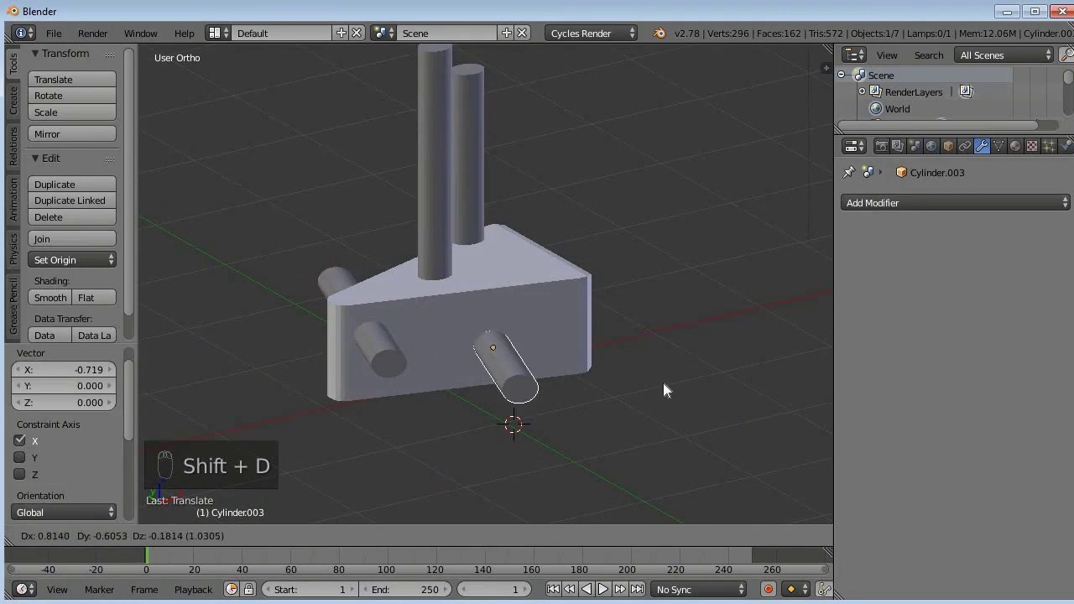
pyautogui.click(503, 404)
# Duplicate the horizontal rod again, raise the copy about 0.313 along Z, and slide it along Y through the wedge's upper edge
pyautogui.hotkey('shift', 'd')
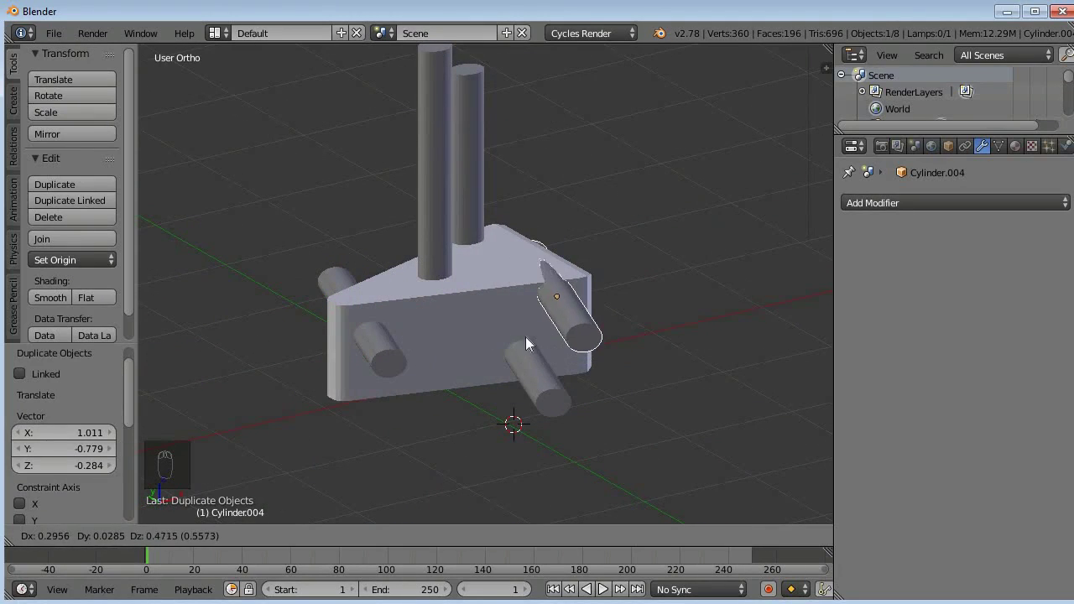
pyautogui.click(441, 375)
pyautogui.moveTo(474, 285); pyautogui.dragTo(474, 238)
pyautogui.moveTo(444, 280); pyautogui.dragTo(476, 317)
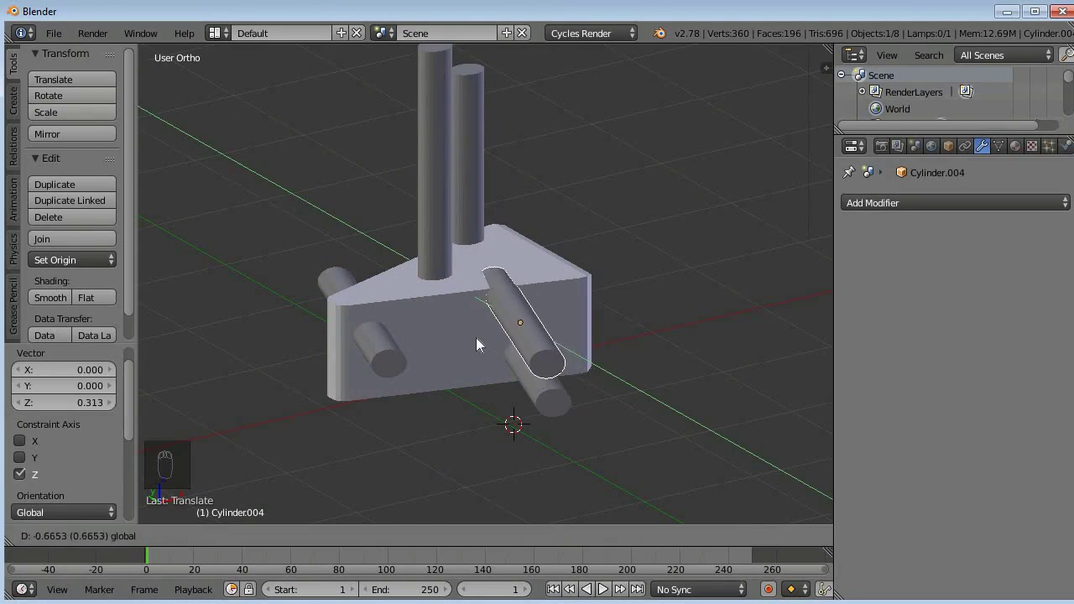
pyautogui.click(476, 337)
# Duplicate the upper rod with an offset of about X -0.554, Y 0.193, Z -0.351, and slide the copy toward the wedge's narrow end
pyautogui.hotkey('shift', 'd')
pyautogui.click(345, 436)
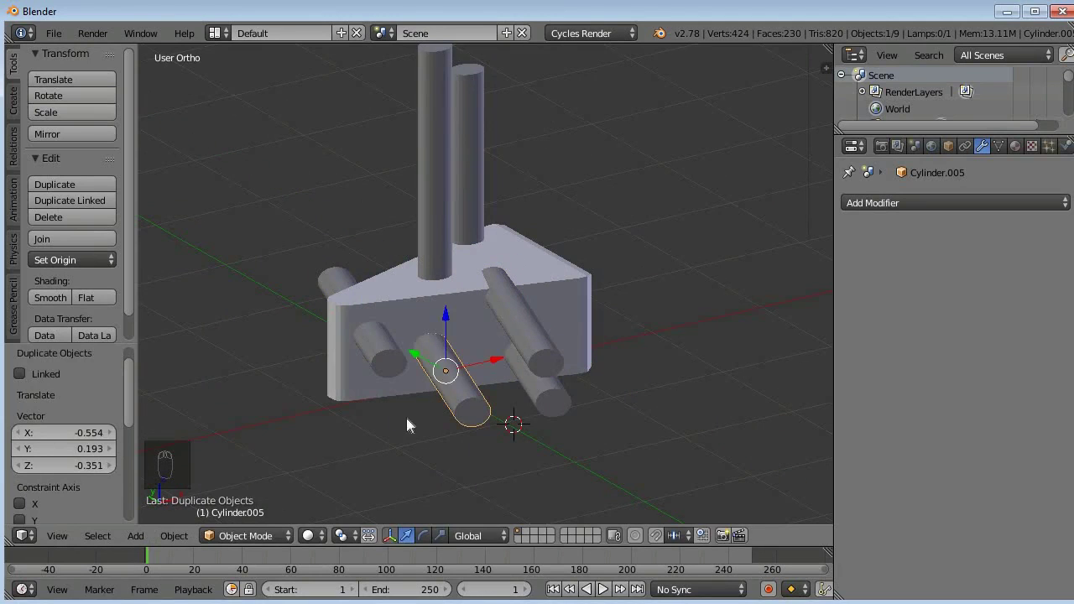
pyautogui.moveTo(406, 418); pyautogui.dragTo(390, 367, button='middle')
pyautogui.click(370, 324)
pyautogui.moveTo(476, 338); pyautogui.dragTo(445, 337)
# Move the first horizontal rod about 0.437 along X and adjust its height, and shift the narrow-end rod about 0.346 along X into the corner
pyautogui.rightClick(362, 317)
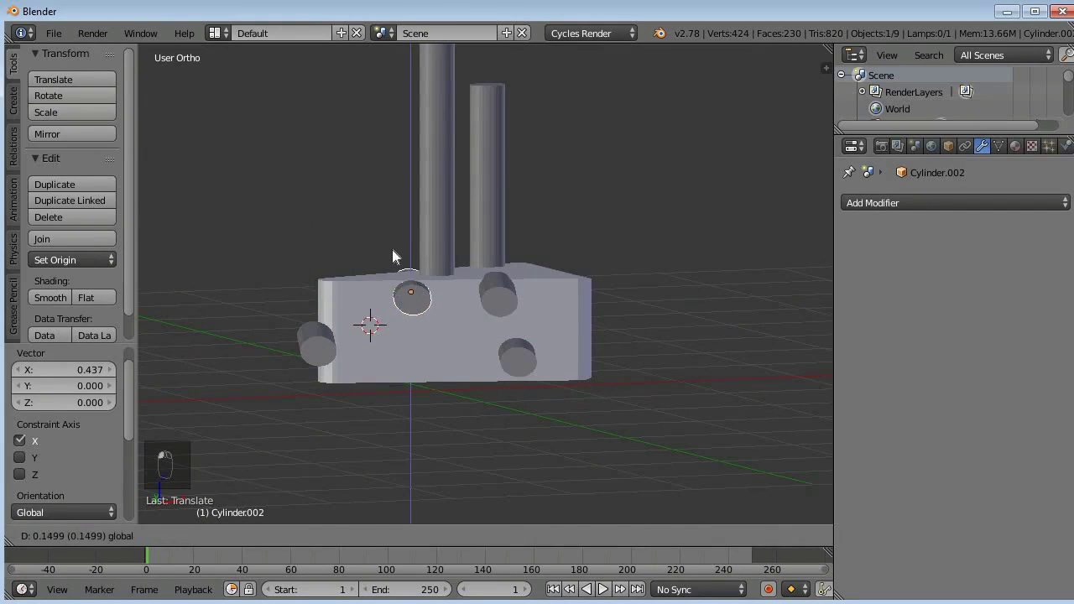
pyautogui.moveTo(391, 249); pyautogui.dragTo(392, 288)
pyautogui.moveTo(342, 363); pyautogui.dragTo(488, 401, button='middle')
pyautogui.rightClick(579, 389)
pyautogui.moveTo(591, 382); pyautogui.dragTo(506, 377)
pyautogui.moveTo(655, 378); pyautogui.dragTo(526, 420, button='middle')
pyautogui.moveTo(315, 355); pyautogui.dragTo(372, 342)
pyautogui.moveTo(371, 343); pyautogui.dragTo(356, 310, button='middle')
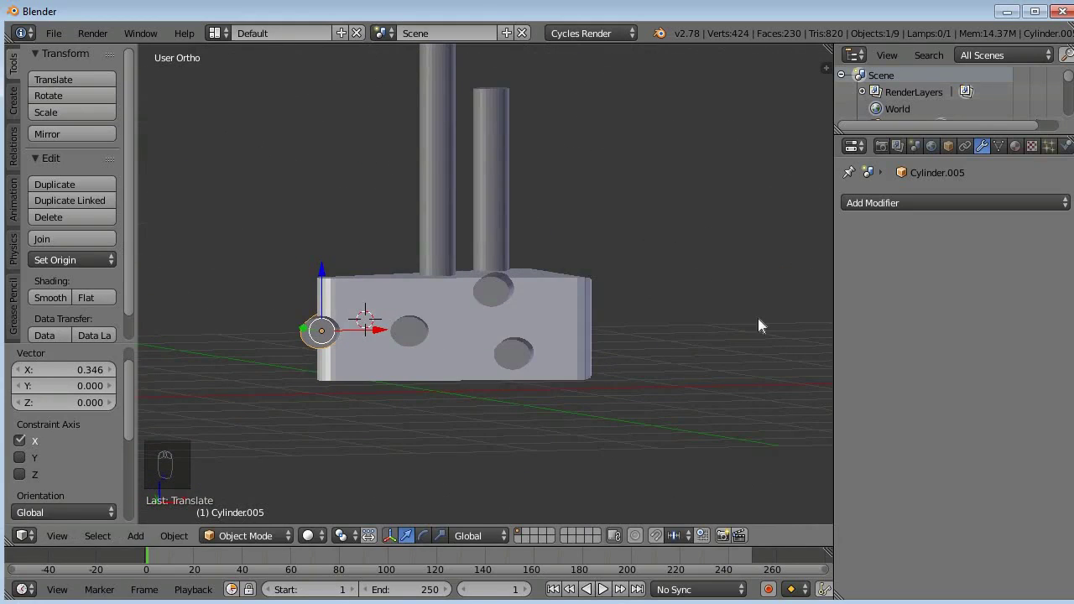
pyautogui.moveTo(470, 323); pyautogui.dragTo(596, 374, button='middle')
pyautogui.click(911, 202)
pyautogui.click(718, 277)
pyautogui.click(1056, 232)
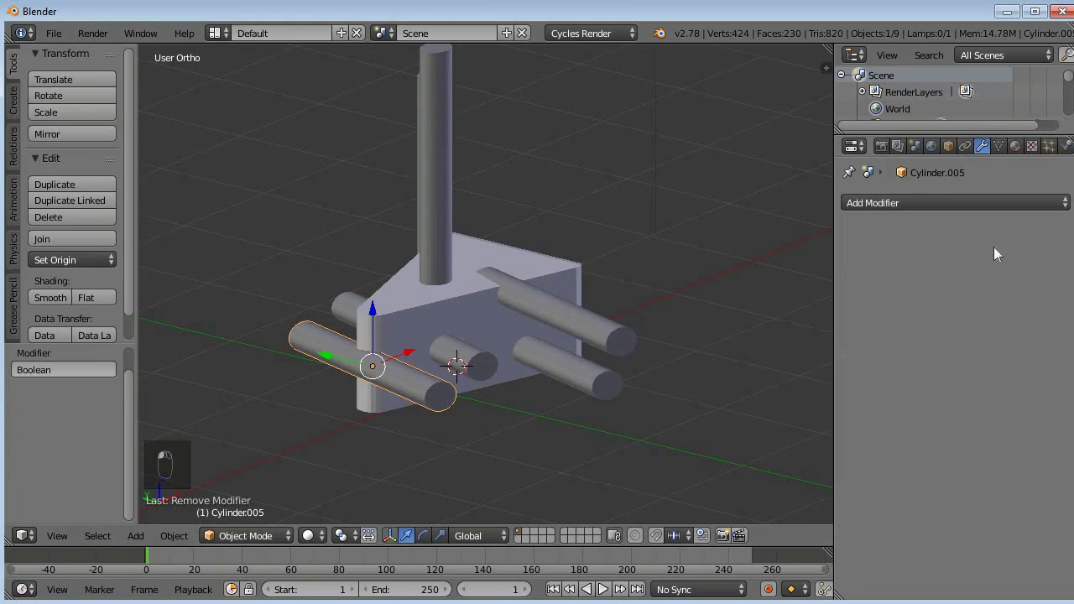
# Add a Boolean modifier to the wedge with the front vertical rod, Cylinder, as its object
pyautogui.rightClick(501, 326)
pyautogui.click(905, 203)
pyautogui.click(763, 278)
pyautogui.rightClick(614, 327)
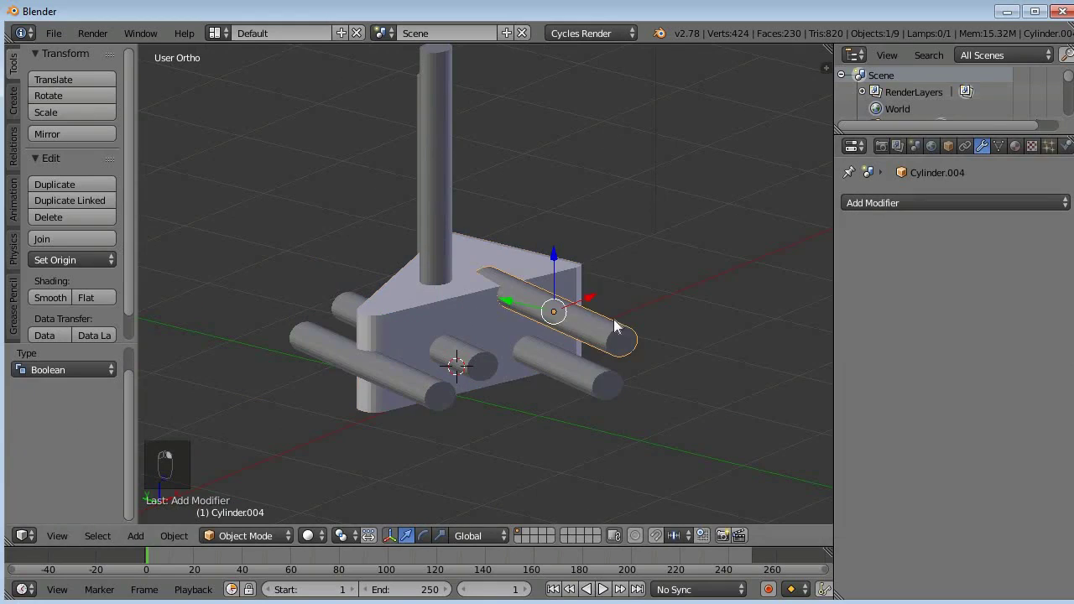
pyautogui.rightClick(505, 293)
pyautogui.click(1058, 300)
pyautogui.click(430, 213)
# Apply the wedge's Boolean modifier with the Difference operation and delete the vertical rod used for the cut
pyautogui.click(894, 300)
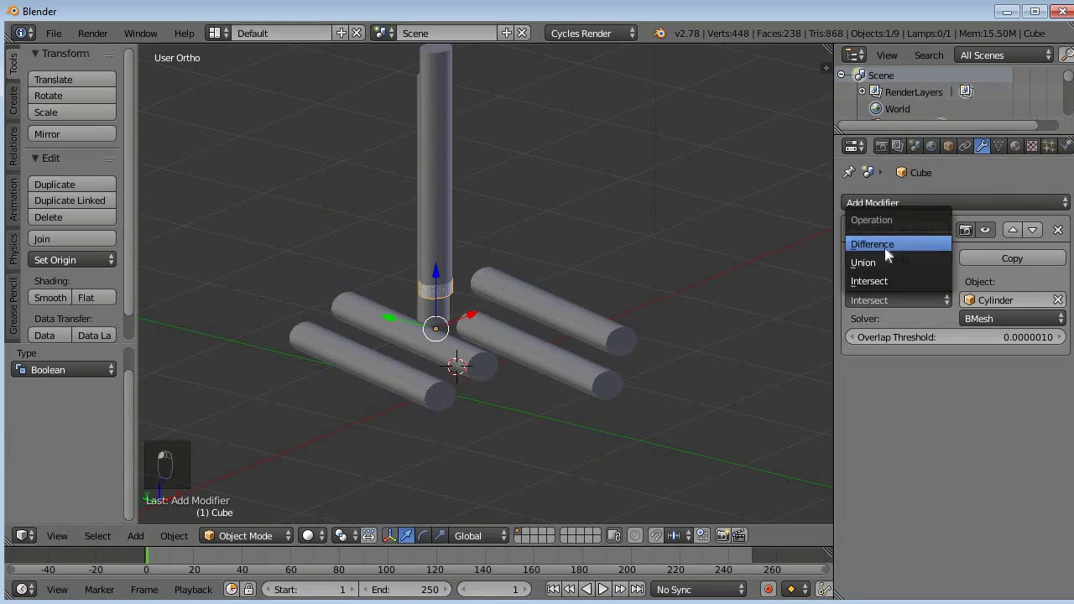
pyautogui.click(884, 247)
pyautogui.click(899, 258)
pyautogui.press('Delete')
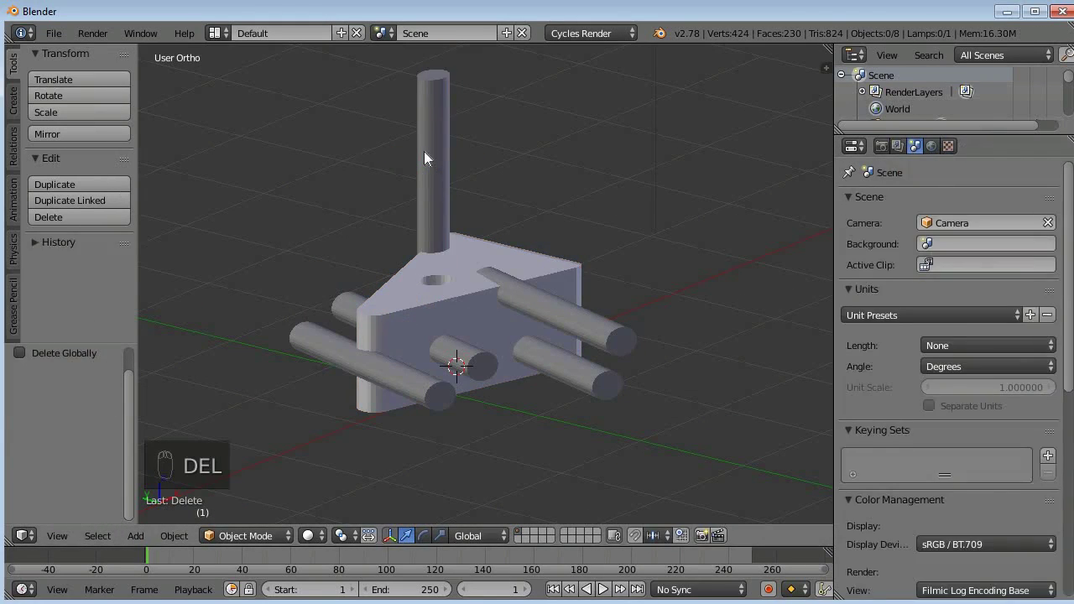
# Add a Boolean modifier to the wedge with the remaining vertical rod, Cylinder.001, as its object and Difference as the operation
pyautogui.rightClick(432, 185)
pyautogui.rightClick(470, 237)
pyautogui.click(893, 202)
pyautogui.click(733, 278)
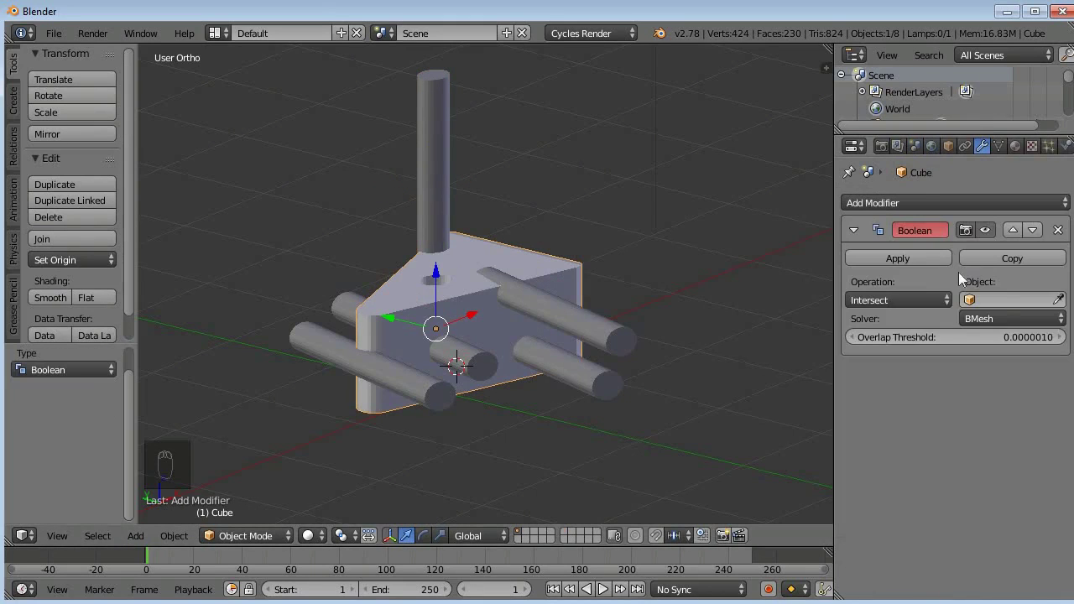
pyautogui.click(1046, 298)
pyautogui.click(1057, 301)
pyautogui.click(438, 137)
pyautogui.click(904, 299)
pyautogui.click(909, 245)
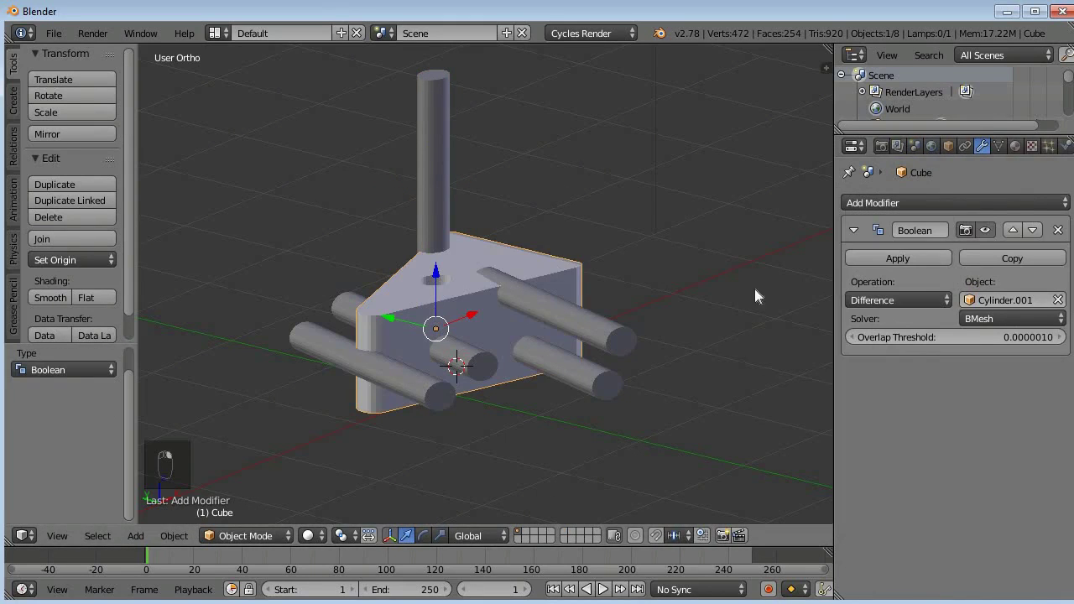
# Add a second Boolean modifier set to Difference with the upper horizontal rod, Cylinder.004, and collapse both modifiers
pyautogui.click(893, 203)
pyautogui.click(731, 265)
pyautogui.click(614, 337)
pyautogui.click(898, 444)
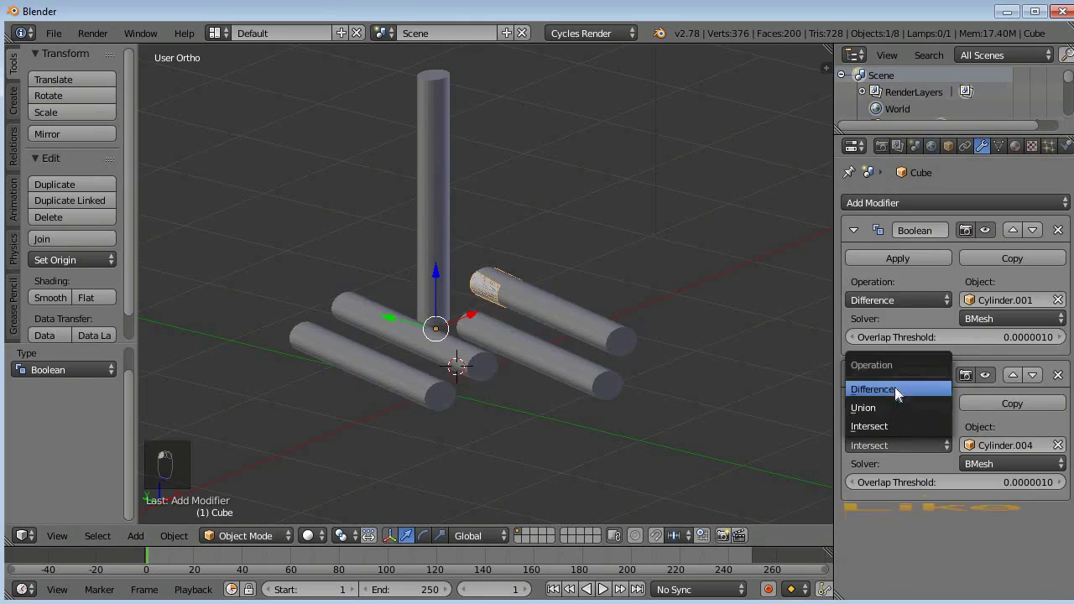
pyautogui.click(895, 388)
pyautogui.click(854, 230)
pyautogui.click(856, 262)
# Add a third Boolean modifier set to Difference with Cylinder.003, the lower rod near the wide end, and collapse it
pyautogui.click(893, 202)
pyautogui.click(732, 278)
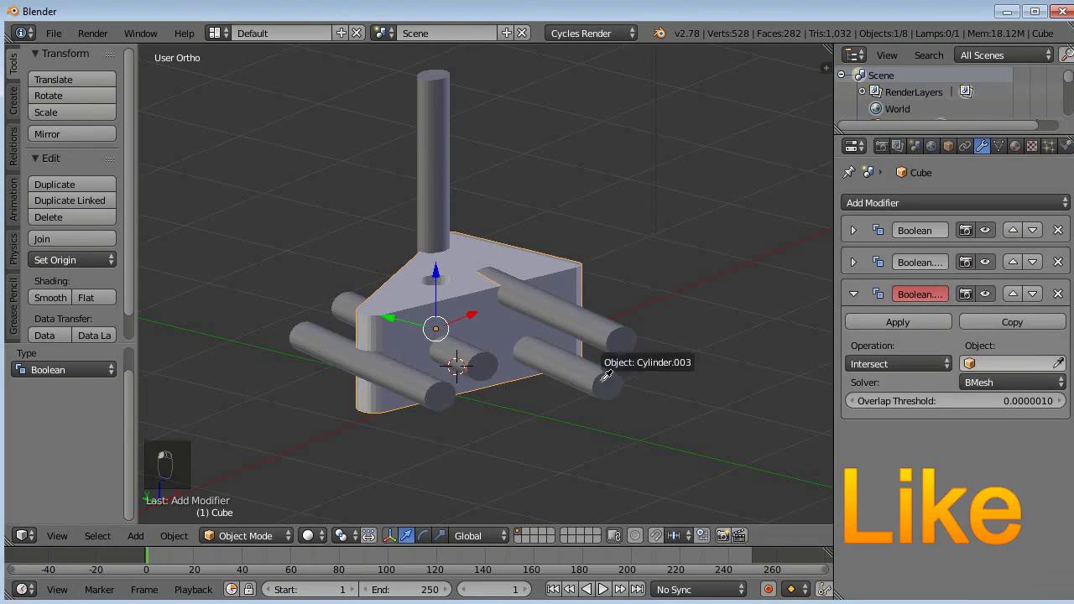
pyautogui.click(606, 375)
pyautogui.click(897, 363)
pyautogui.click(860, 307)
pyautogui.click(853, 293)
# Add a fourth Boolean modifier set to Difference with the middle horizontal rod as its object, and collapse it
pyautogui.click(893, 202)
pyautogui.click(766, 277)
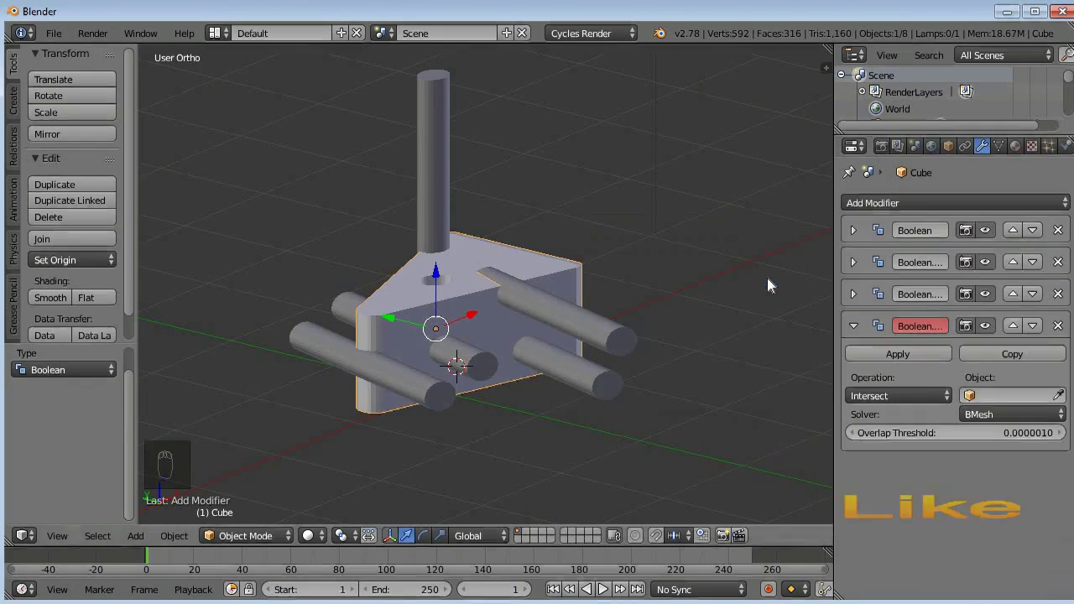
pyautogui.click(1058, 395)
pyautogui.click(483, 369)
pyautogui.click(899, 396)
pyautogui.click(865, 340)
pyautogui.click(854, 326)
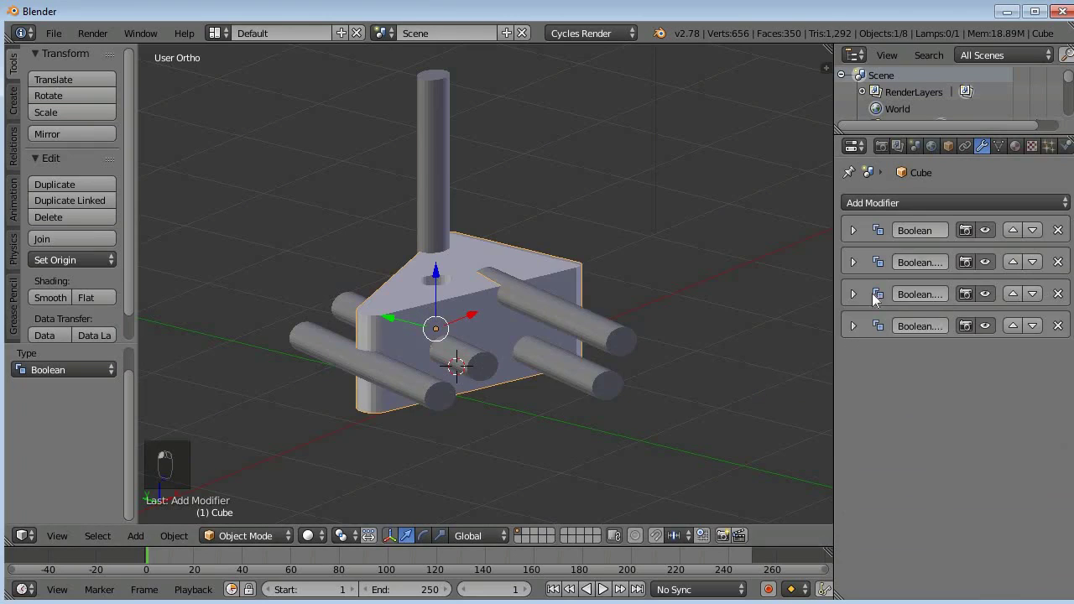
# Add a fifth Boolean modifier set to Difference with the narrow-corner rod, Cylinder.005, as its object
pyautogui.click(893, 202)
pyautogui.click(767, 280)
pyautogui.click(1058, 427)
pyautogui.click(421, 398)
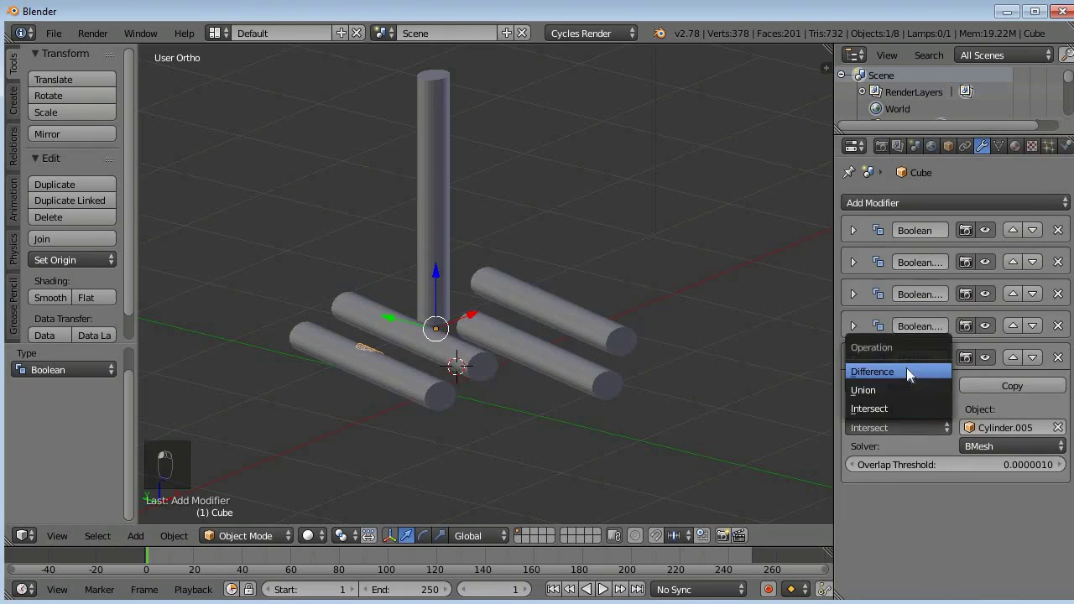
pyautogui.click(906, 370)
# Apply all five Boolean Difference modifiers on the wedge, from the last one added back to the first
pyautogui.click(902, 387)
pyautogui.click(855, 325)
pyautogui.click(864, 354)
pyautogui.click(854, 293)
pyautogui.click(864, 322)
pyautogui.click(854, 262)
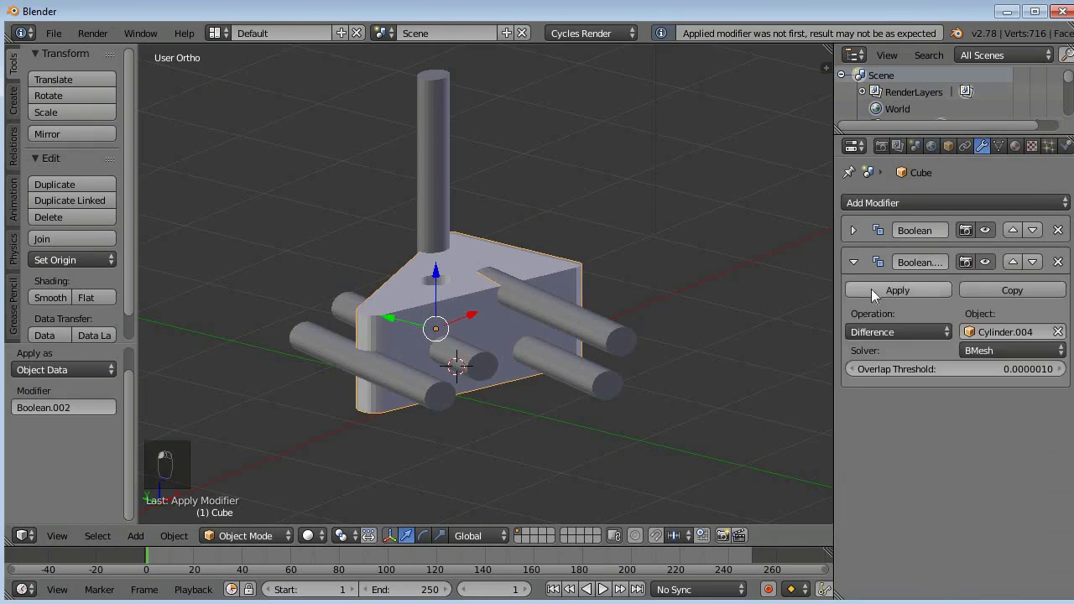
pyautogui.click(871, 290)
pyautogui.click(854, 230)
pyautogui.click(869, 258)
# Delete the cylinder rods that were used to cut the holes in the wedge
pyautogui.press('Delete')
pyautogui.click(610, 328)
pyautogui.rightClick(559, 359)
pyautogui.press('Delete')
pyautogui.click(559, 359)
pyautogui.rightClick(472, 361)
pyautogui.press('Delete')
pyautogui.click(472, 361)
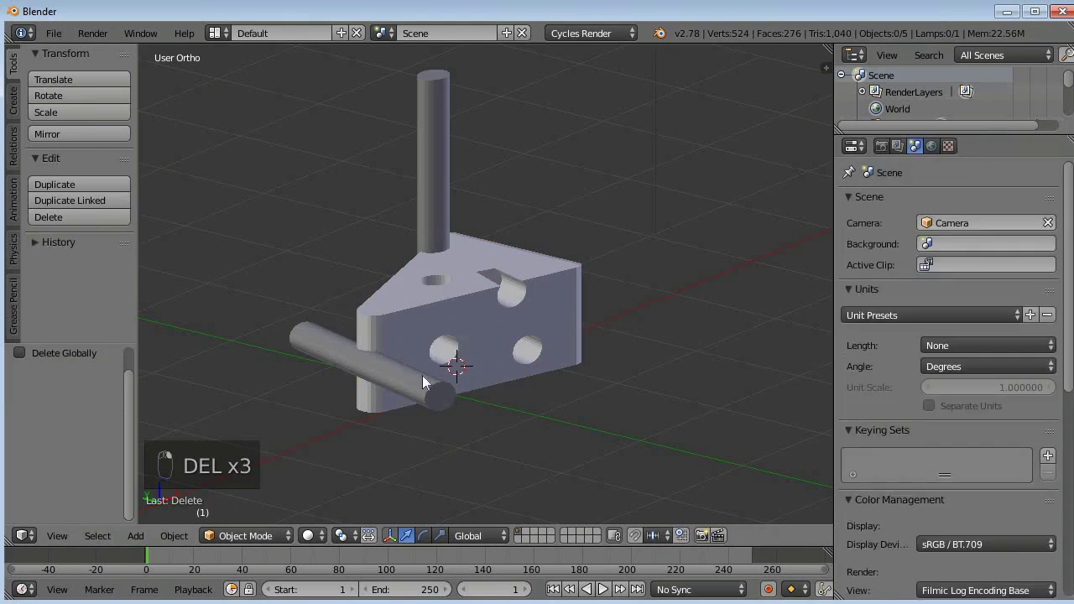
# Select the wedge and open its mesh in Edit Mode
pyautogui.moveTo(505, 294); pyautogui.dragTo(547, 265, button='middle')
pyautogui.press('Tab')
pyautogui.rightClick(510, 324)
pyautogui.press('Tab')
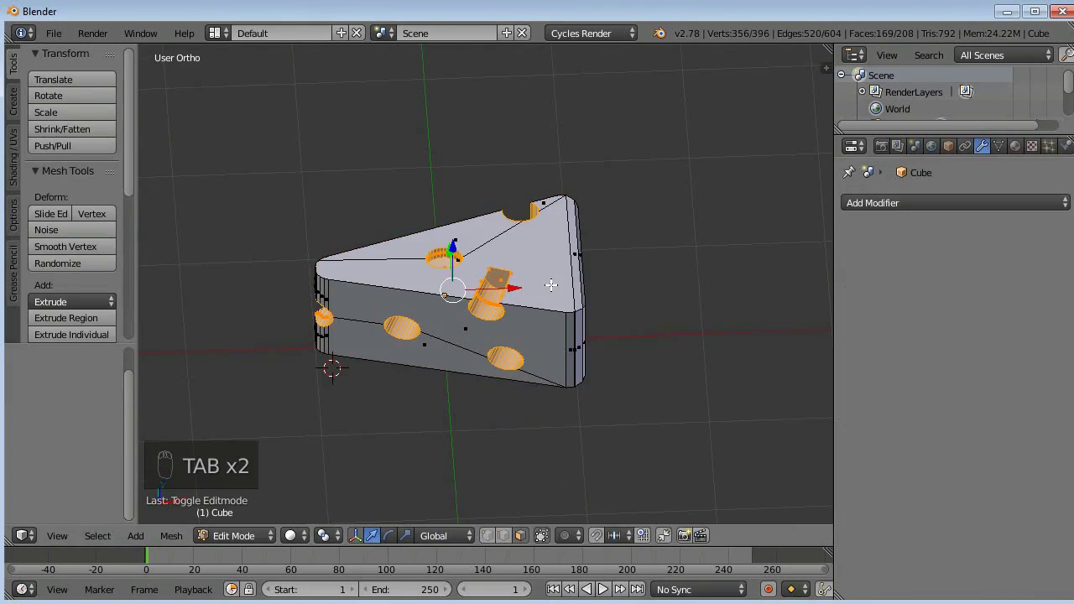
# Try to add a loop cut around the wedge near its wide end
pyautogui.hotkey('ctrl', 'r')
pyautogui.click(530, 359)
pyautogui.click(535, 297)
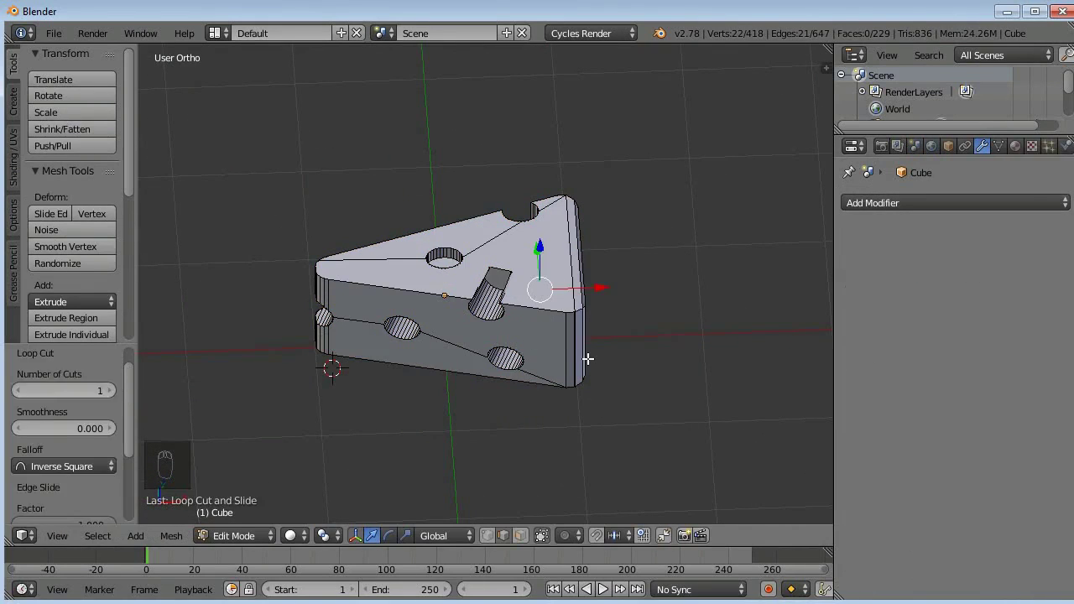
pyautogui.hotkey('ctrl', 'z')
# Box-select the wide end of the wedge in top wireframe view and scale it up slightly to form a rind
pyautogui.press('a')
pyautogui.press('a')
pyautogui.press('a')
pyautogui.moveTo(587, 359); pyautogui.dragTo(574, 341, button='middle')
pyautogui.press('KP_7')
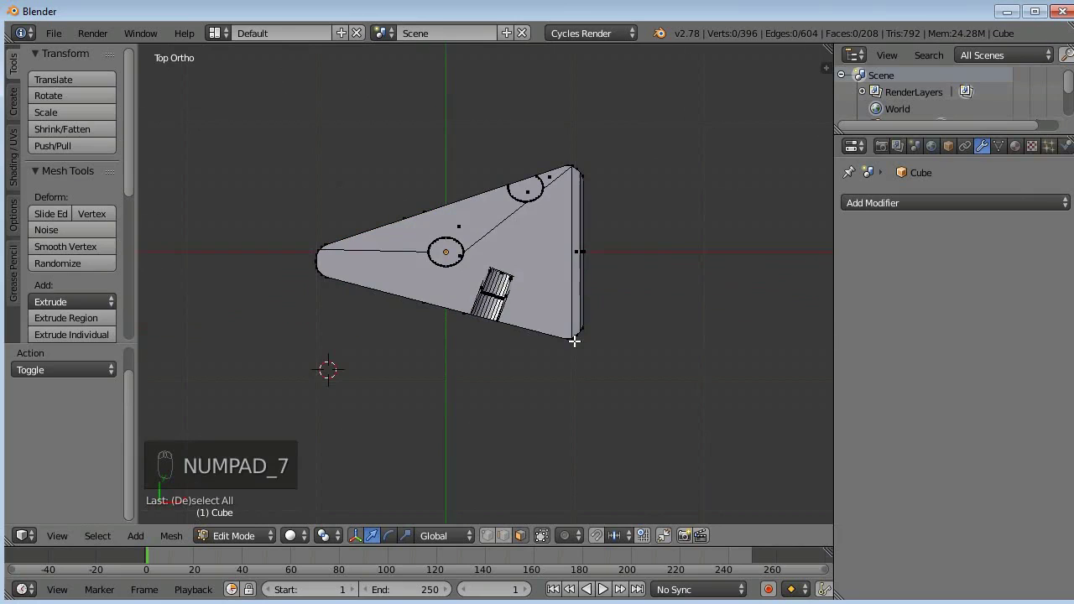
pyautogui.press('z')
pyautogui.click(690, 337)
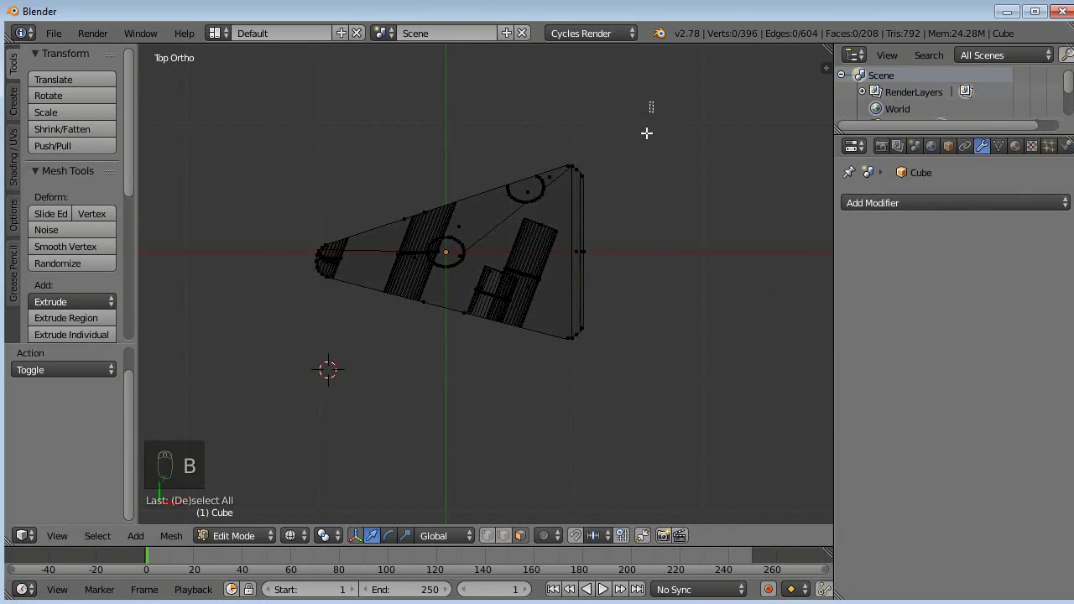
pyautogui.moveTo(647, 133); pyautogui.dragTo(567, 403)
pyautogui.press('s')
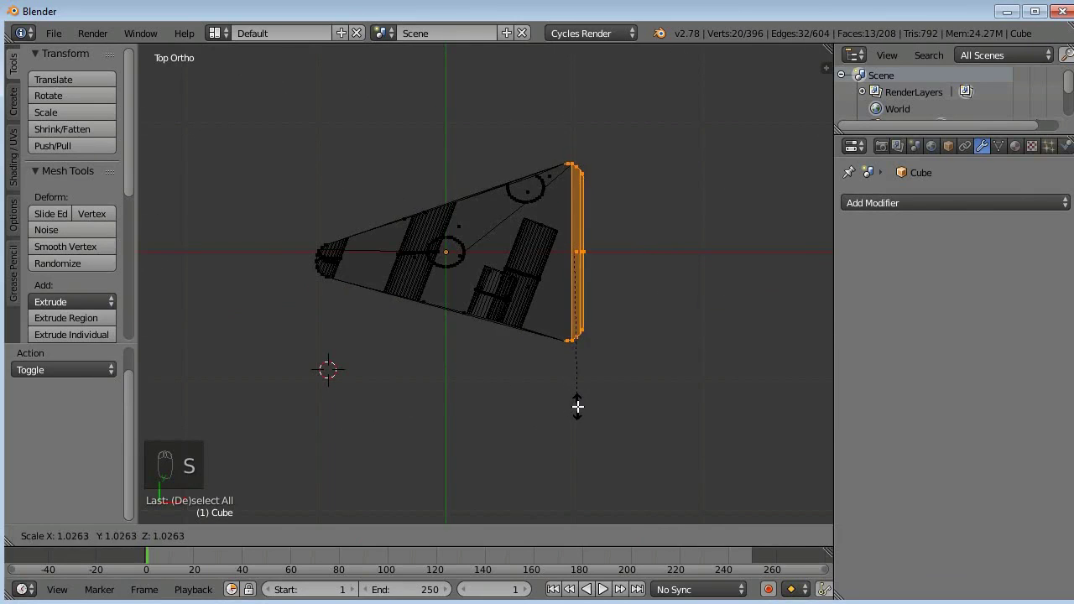
pyautogui.click(575, 402)
# Deselect the geometry, restore solid shading in the front view and return to Object Mode
pyautogui.press('a')
pyautogui.press('KP_1')
pyautogui.press('z')
pyautogui.click(580, 495)
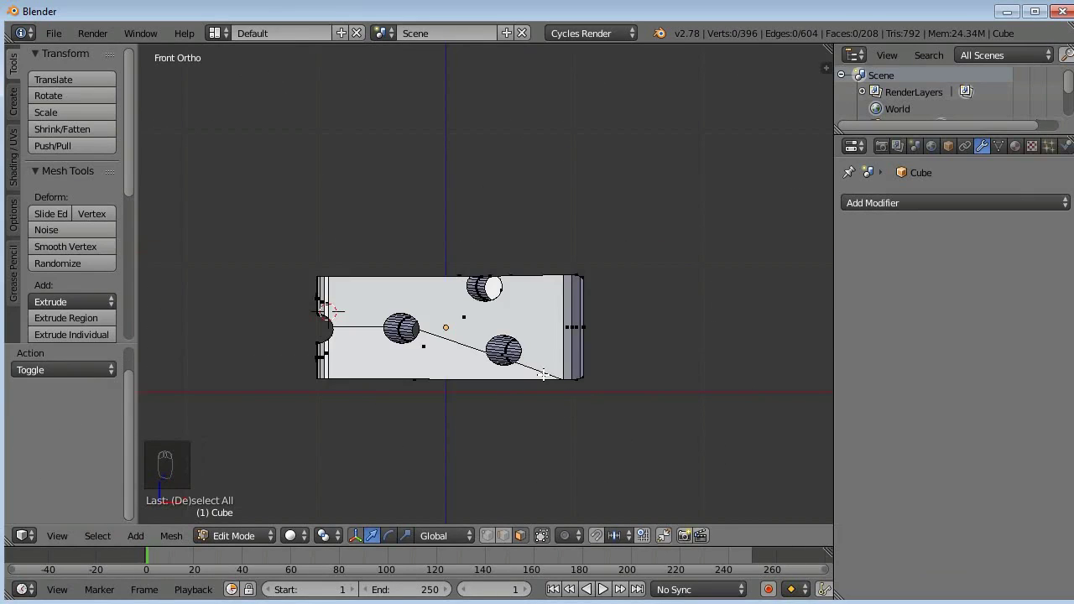
pyautogui.press('Tab')
pyautogui.moveTo(383, 376); pyautogui.dragTo(359, 362, button='middle')
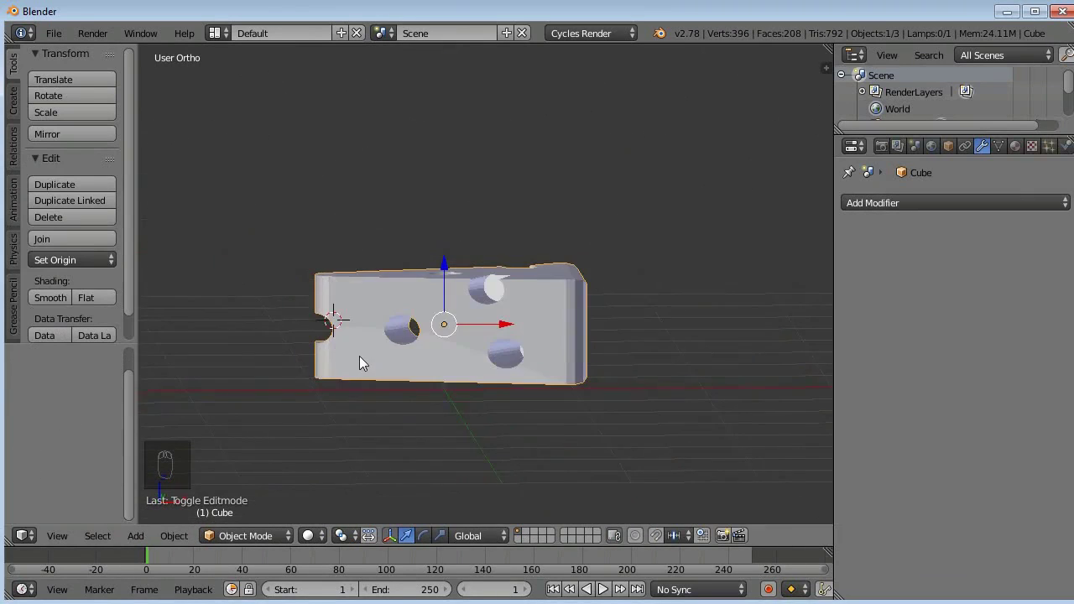
# Set the diffuse colour of the wedge's existing material to yellow
pyautogui.click(1016, 146)
pyautogui.click(973, 378)
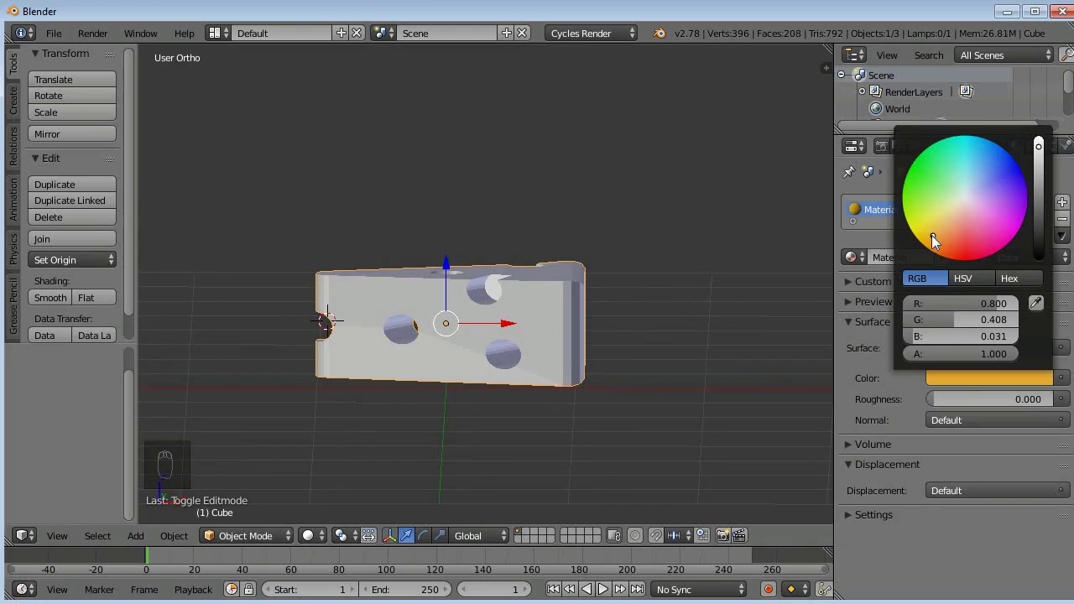
pyautogui.moveTo(929, 238); pyautogui.dragTo(920, 240)
pyautogui.moveTo(1039, 191)
pyautogui.mouseDown()
pyautogui.moveTo(1039, 137)
pyautogui.moveTo(1038, 147)
pyautogui.mouseUp()
pyautogui.click(937, 218)
# Circle-select the rind faces at the wedge's wide end, including the bevelled strips on both sides
pyautogui.moveTo(623, 339); pyautogui.dragTo(497, 366, button='middle')
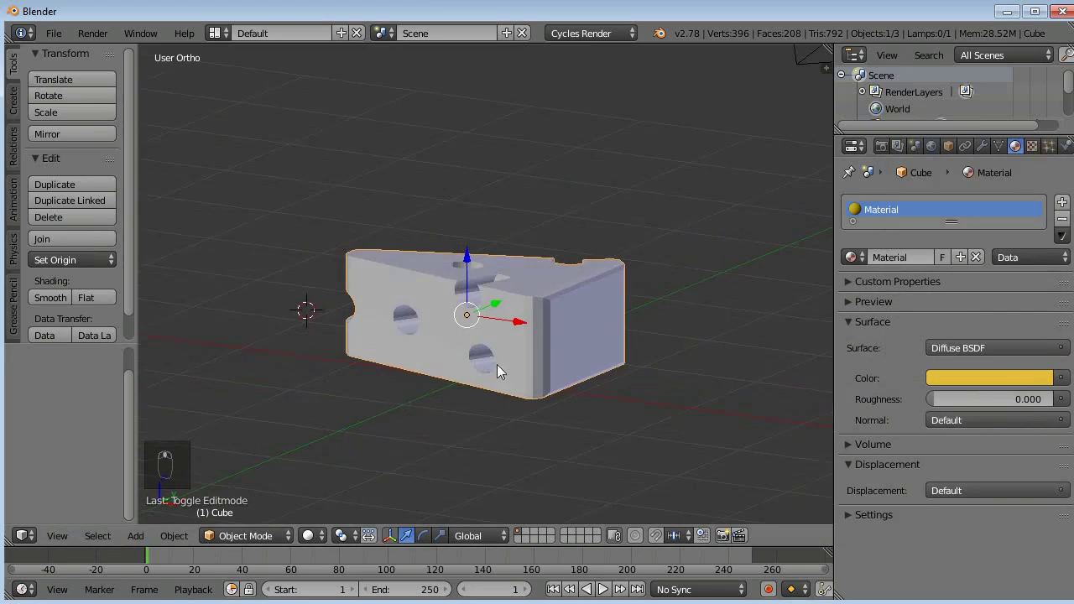
pyautogui.press('Tab')
pyautogui.click(711, 335)
pyautogui.press('c')
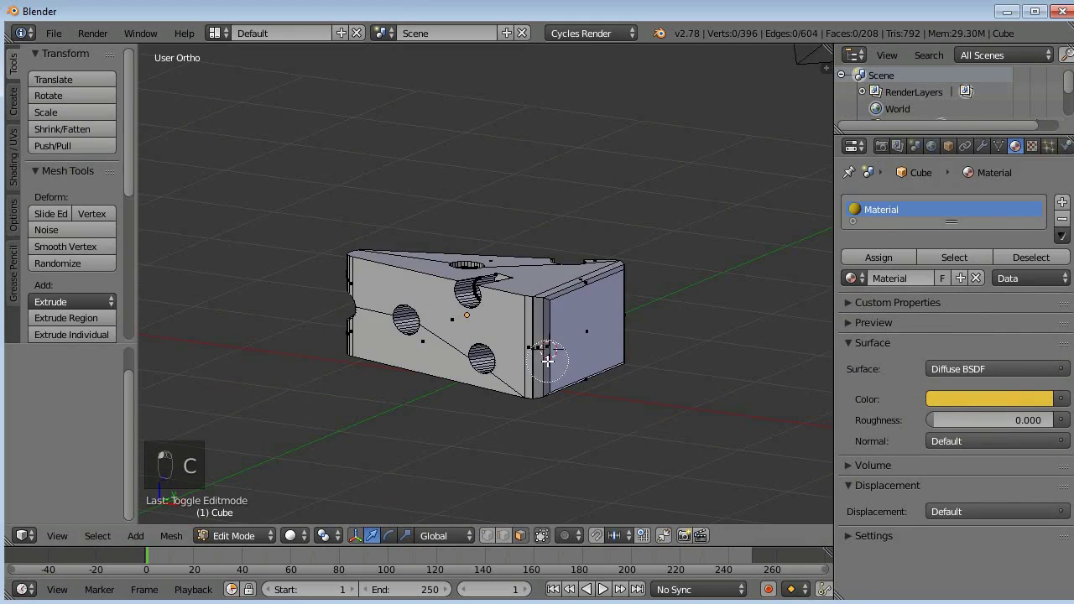
pyautogui.moveTo(547, 360); pyautogui.dragTo(580, 300)
pyautogui.moveTo(619, 337); pyautogui.dragTo(524, 229)
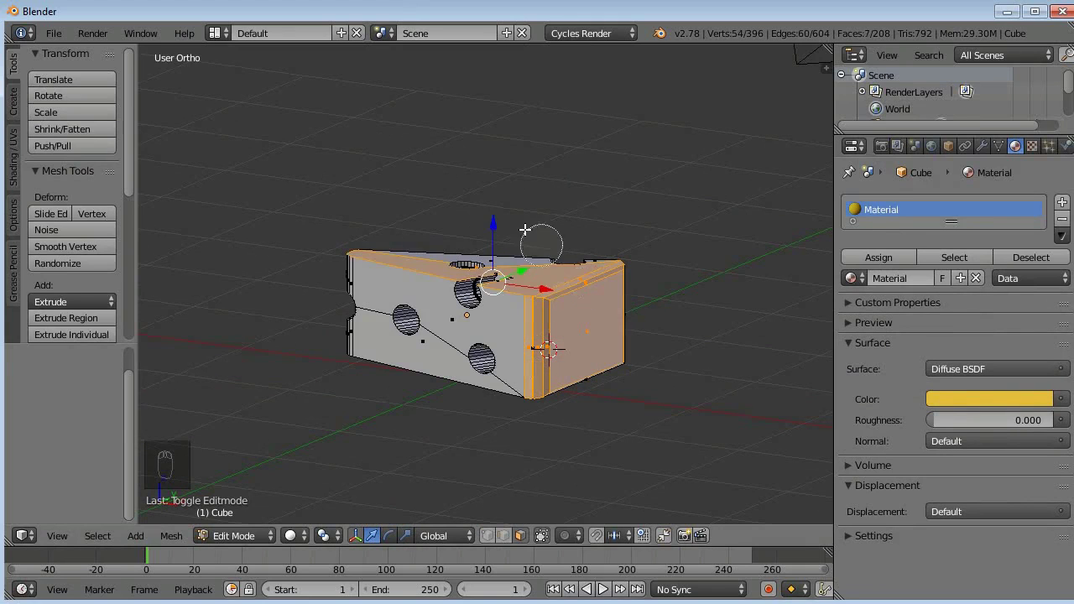
pyautogui.rightClick(603, 385)
pyautogui.moveTo(603, 385)
pyautogui.mouseDown(button='middle')
pyautogui.moveTo(545, 266)
pyautogui.moveTo(365, 337)
pyautogui.mouseUp(button='middle')
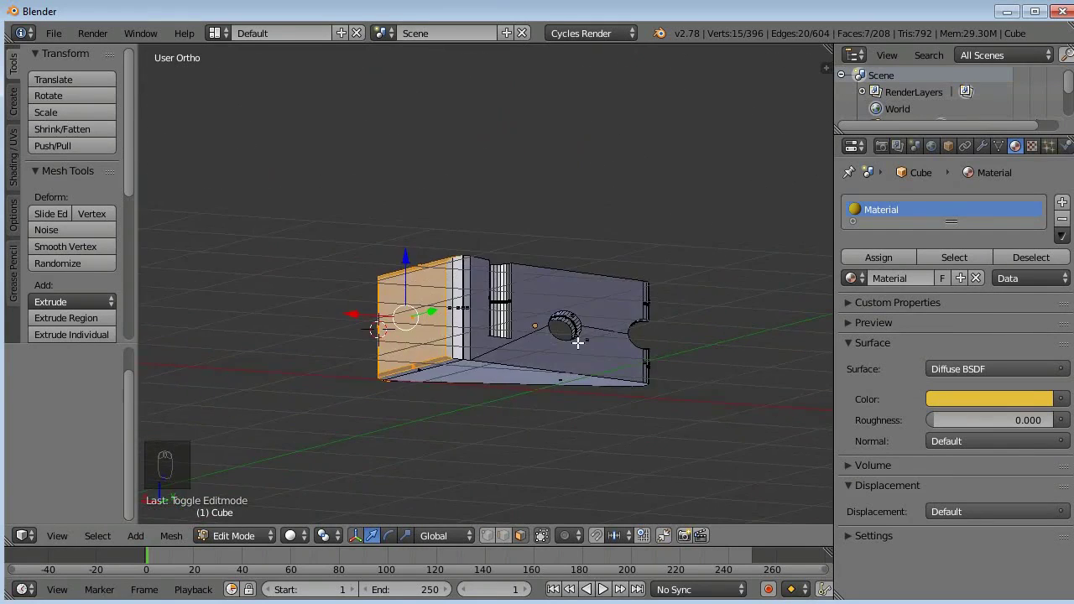
pyautogui.press('c')
pyautogui.moveTo(461, 324); pyautogui.dragTo(469, 378)
pyautogui.rightClick(515, 388)
pyautogui.moveTo(515, 389)
pyautogui.mouseDown(button='middle')
pyautogui.moveTo(526, 371)
pyautogui.moveTo(791, 410)
pyautogui.mouseUp(button='middle')
# Add a second material with an orange diffuse colour and assign it to the selected rind faces
pyautogui.click(1064, 206)
pyautogui.click(927, 316)
pyautogui.click(977, 437)
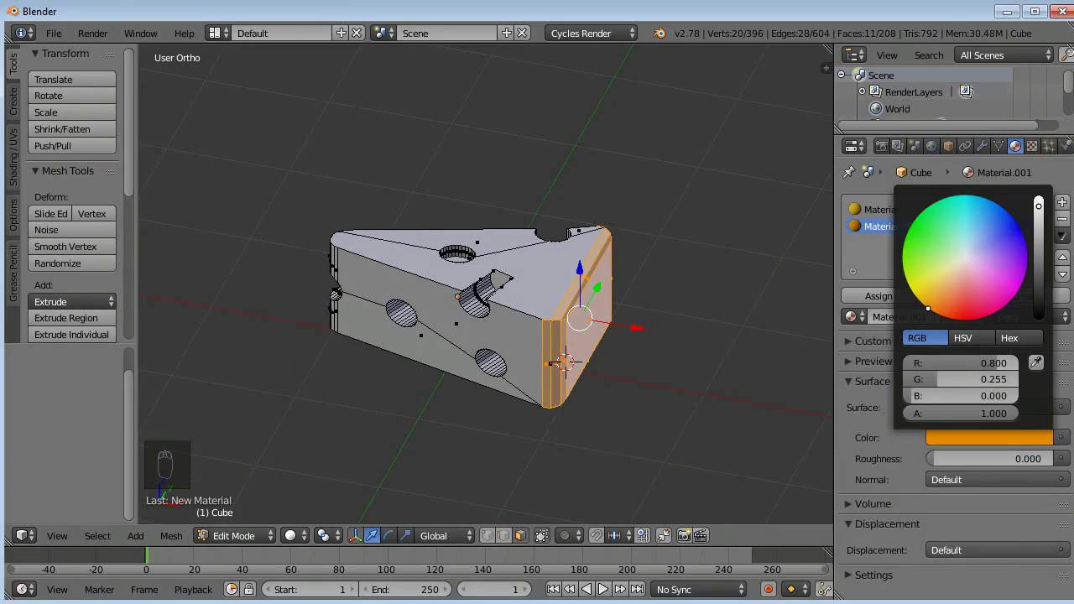
pyautogui.moveTo(1039, 243); pyautogui.dragTo(1039, 197)
pyautogui.click(877, 296)
# Change the first material's diffuse colour to a golden yellow and return to Object Mode
pyautogui.click(898, 210)
pyautogui.click(980, 437)
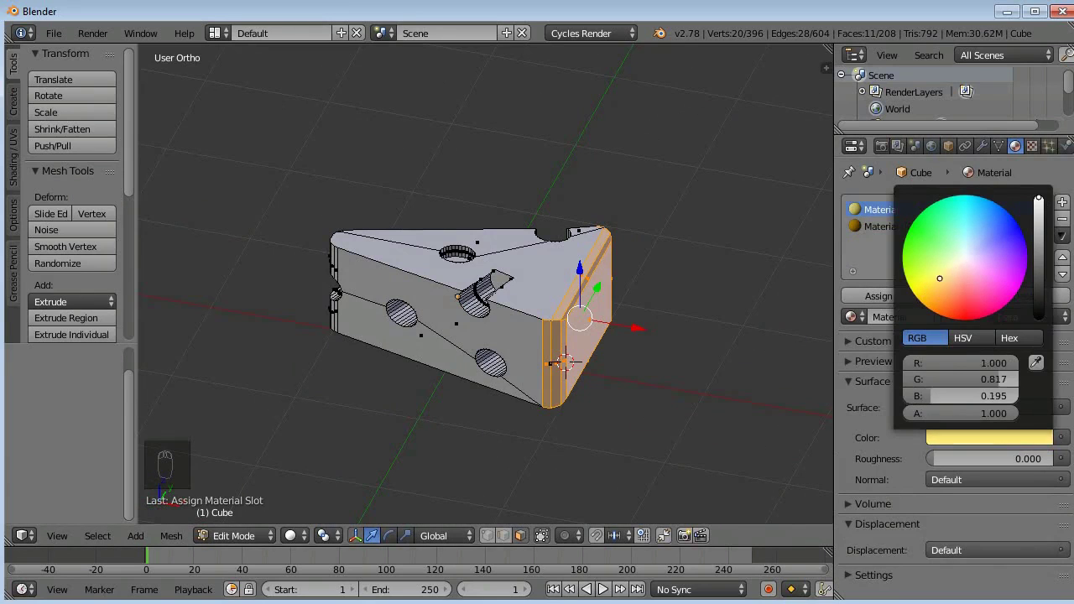
pyautogui.moveTo(939, 278); pyautogui.dragTo(935, 290)
pyautogui.press('Tab')
# Add a mesh circle at the scene centre and move it along the X axis clear of the wedge
pyautogui.click(465, 447)
pyautogui.moveTo(479, 382); pyautogui.dragTo(500, 303, button='middle')
pyautogui.scroll(-7, 500, 303)
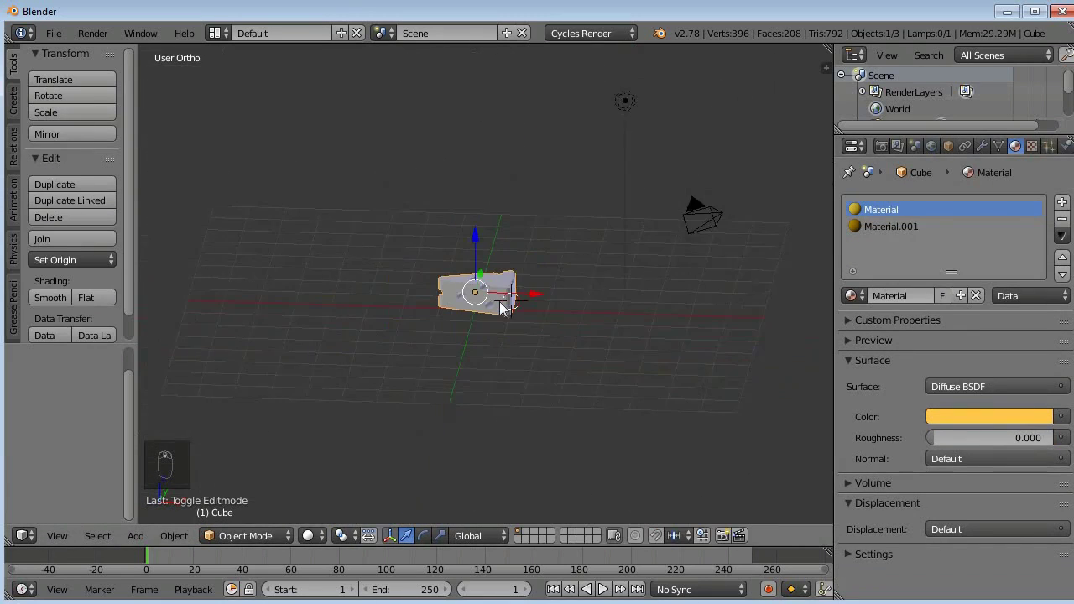
pyautogui.hotkey('shift', 'c')
pyautogui.hotkey('shift', 'a')
pyautogui.moveTo(486, 309)
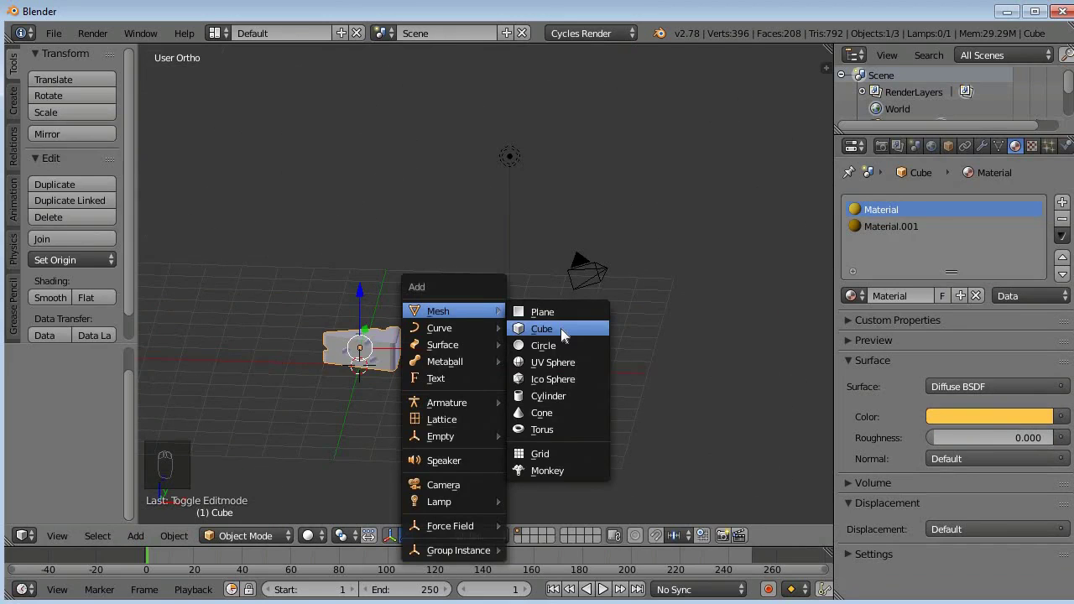
pyautogui.click(578, 345)
pyautogui.moveTo(420, 368); pyautogui.dragTo(556, 376)
pyautogui.press('KP_Decimal')
# Extrude the circle's edges and scale them slightly inward to form a thin flat ring
pyautogui.press('Tab')
pyautogui.press('e')
pyautogui.click(598, 297)
pyautogui.press('s')
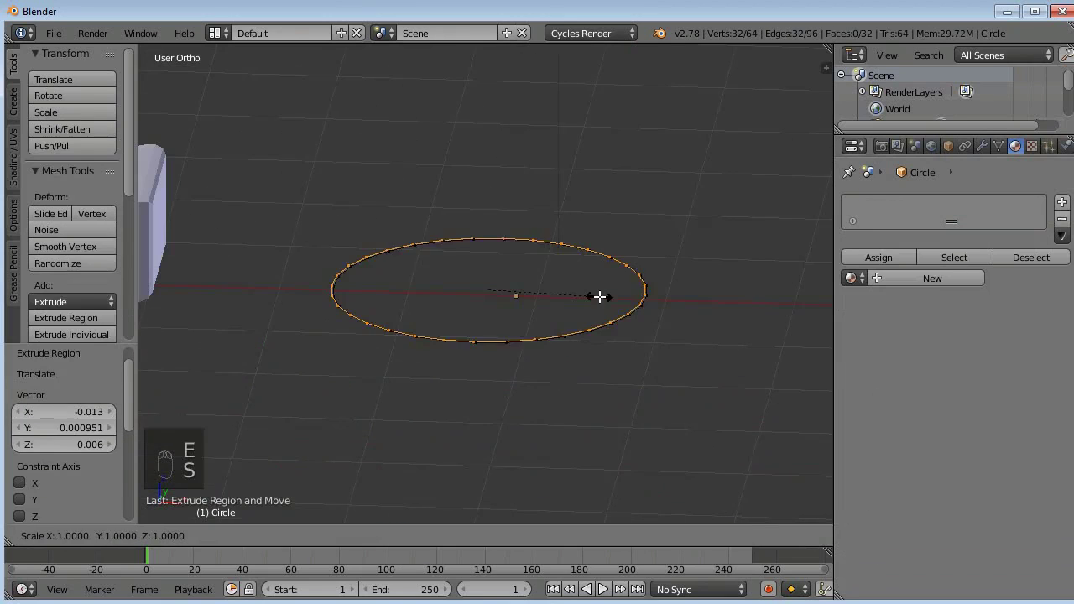
pyautogui.click(594, 296)
# Select the whole ring and extrude it upward into a low wall
pyautogui.press('a')
pyautogui.press('a')
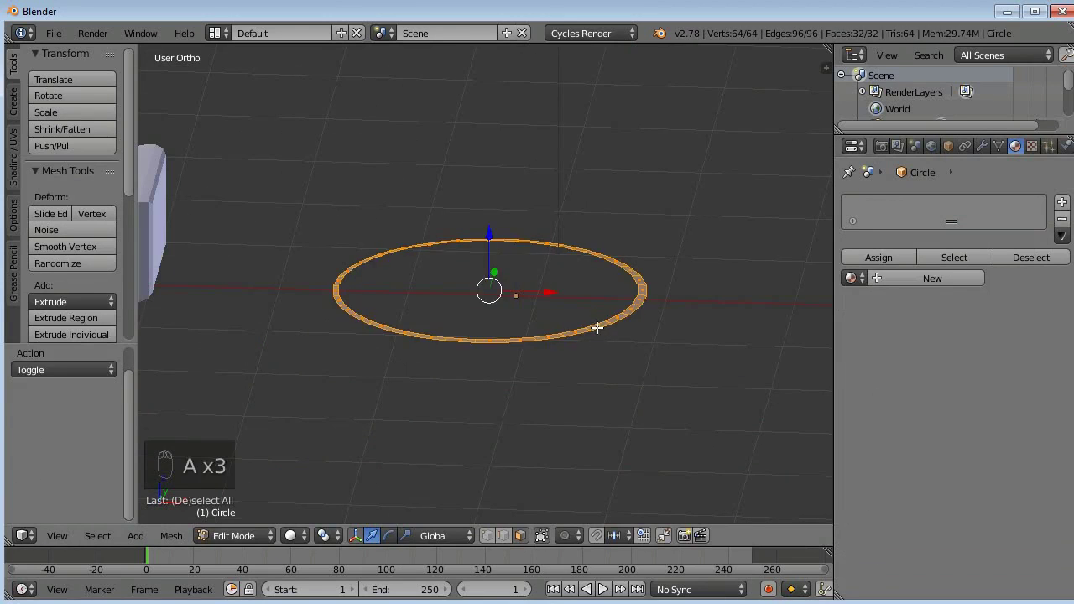
pyautogui.press('e')
pyautogui.click(598, 314)
# Try to scale the ring's top faces outward without a new extrusion
pyautogui.press('s')
pyautogui.click(668, 298)
pyautogui.hotkey('ctrl', 'z')
# Extrude the ring's top faces, scale them outward by 1.965 and raise them about 0.21 along Z
pyautogui.press('e')
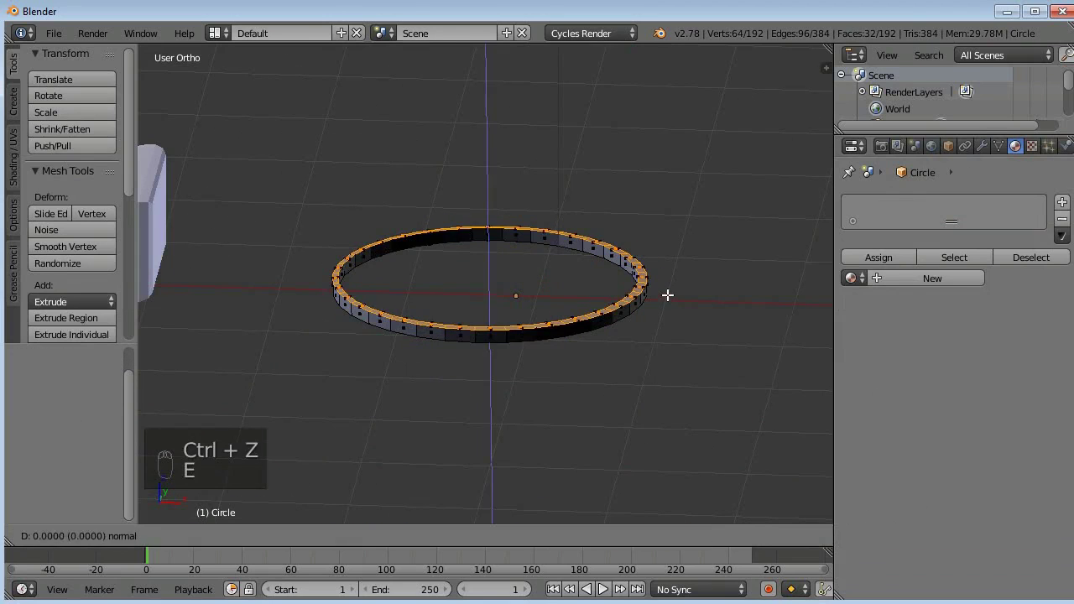
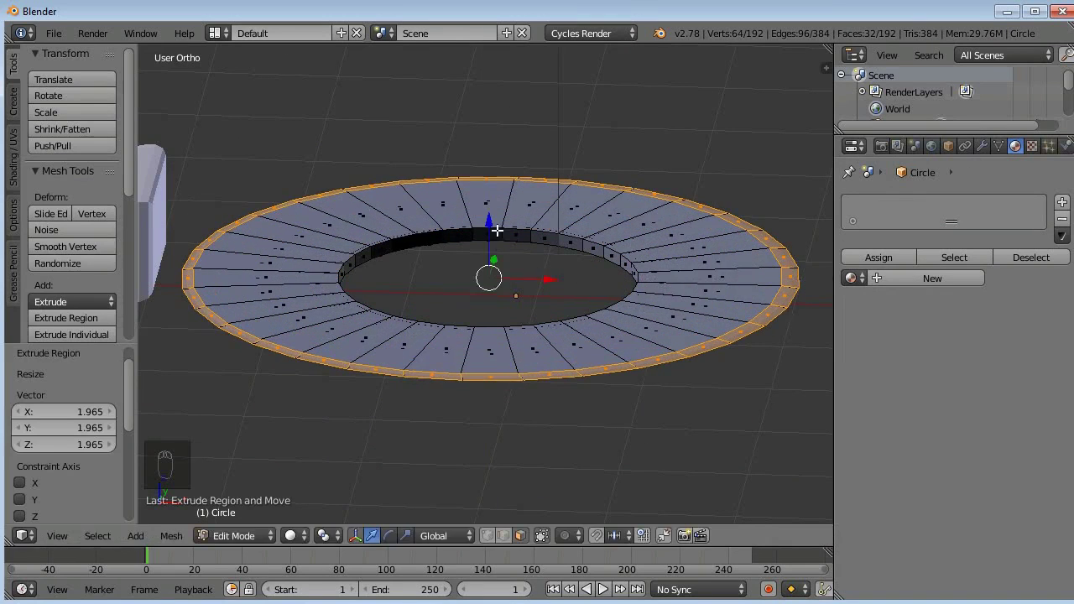
pyautogui.moveTo(497, 228); pyautogui.dragTo(498, 204)
pyautogui.moveTo(466, 310); pyautogui.dragTo(475, 287, button='middle')
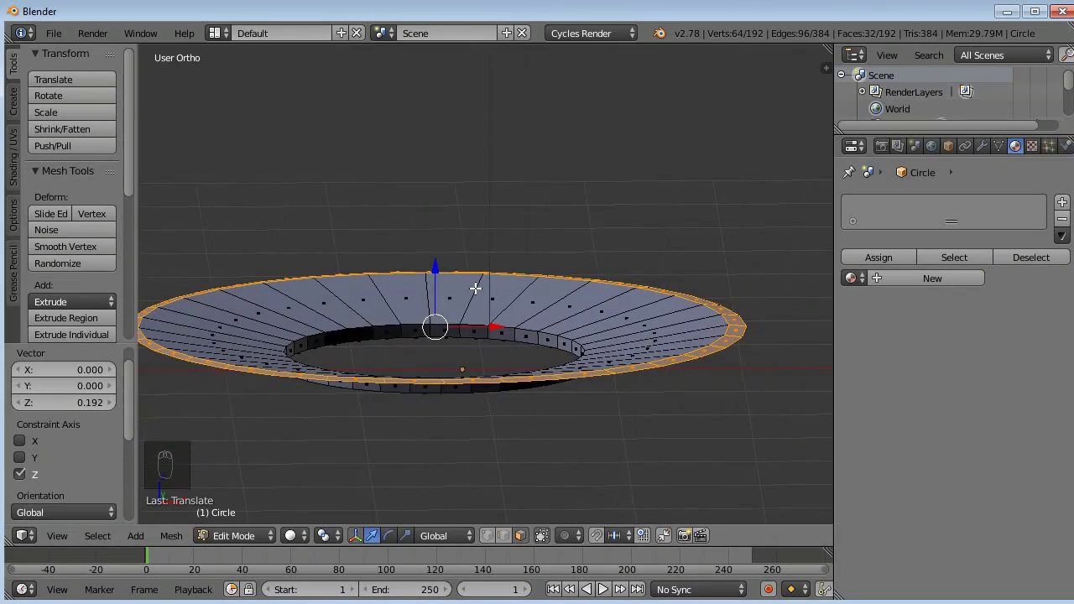
pyautogui.moveTo(436, 270); pyautogui.dragTo(437, 266)
pyautogui.moveTo(386, 268); pyautogui.dragTo(385, 281, button='middle')
pyautogui.keyDown('ctrl'); pyautogui.scroll(-1, 386, 281); pyautogui.keyUp('ctrl')
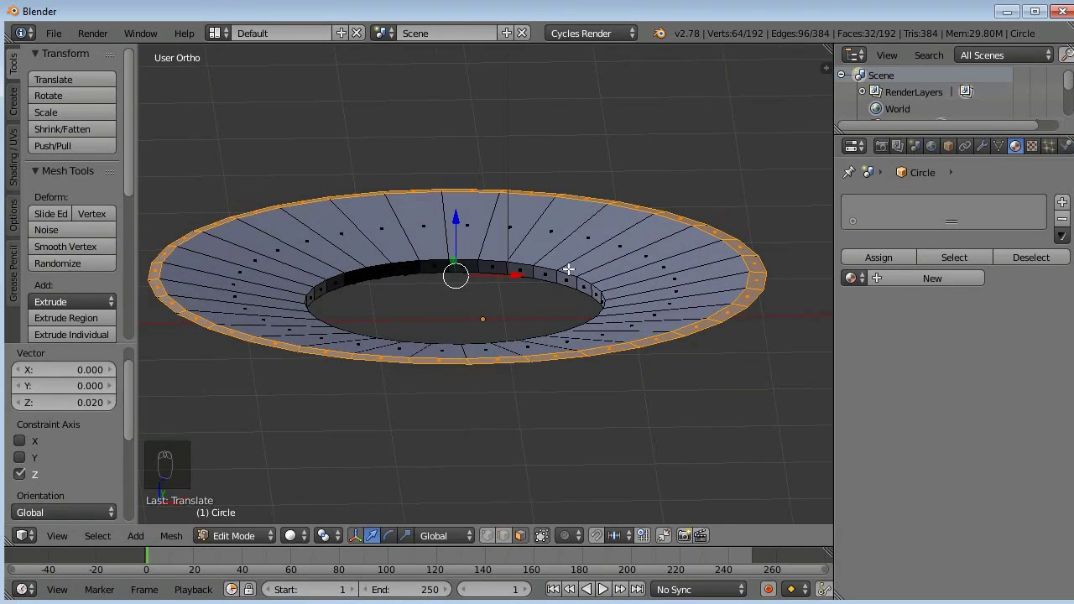
# Try to extrude the plate's outer rim, widen it slightly and scale it to 0
pyautogui.press('e')
pyautogui.click(566, 265)
pyautogui.press('s')
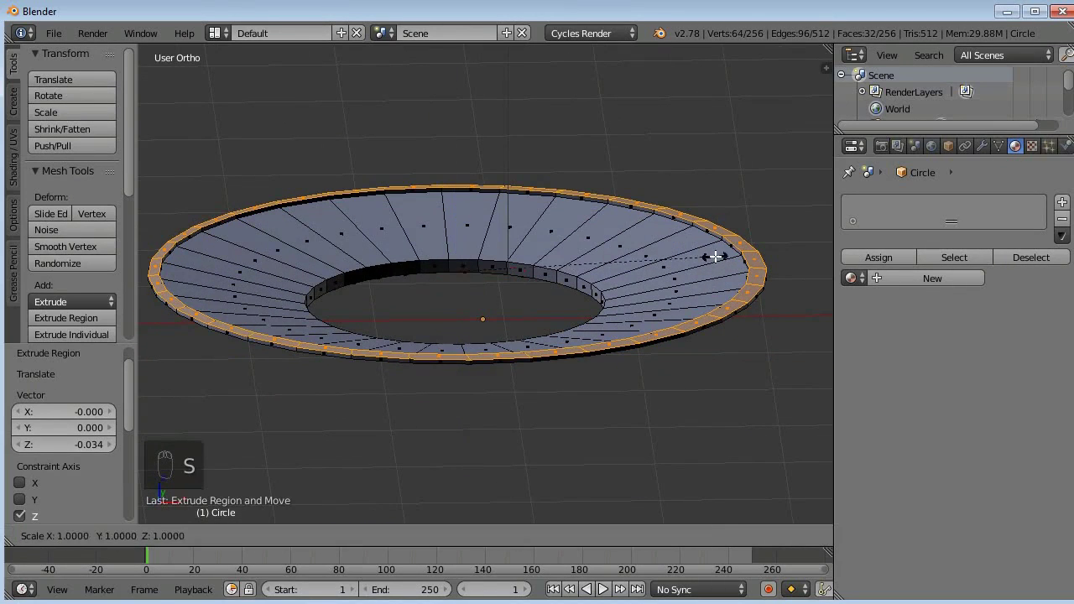
pyautogui.click(717, 257)
pyautogui.write('s0')
pyautogui.press('Return')
pyautogui.hotkey('ctrl', 'z')
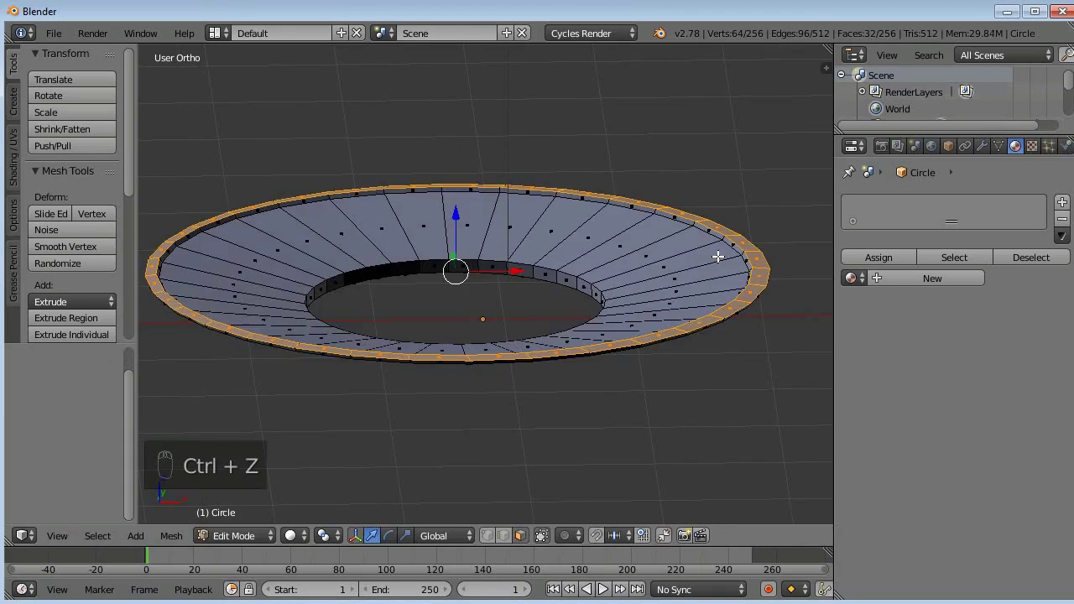
# Try another scale and extrusion on the outer rim, and undo the whole rim extrusion
pyautogui.press('s')
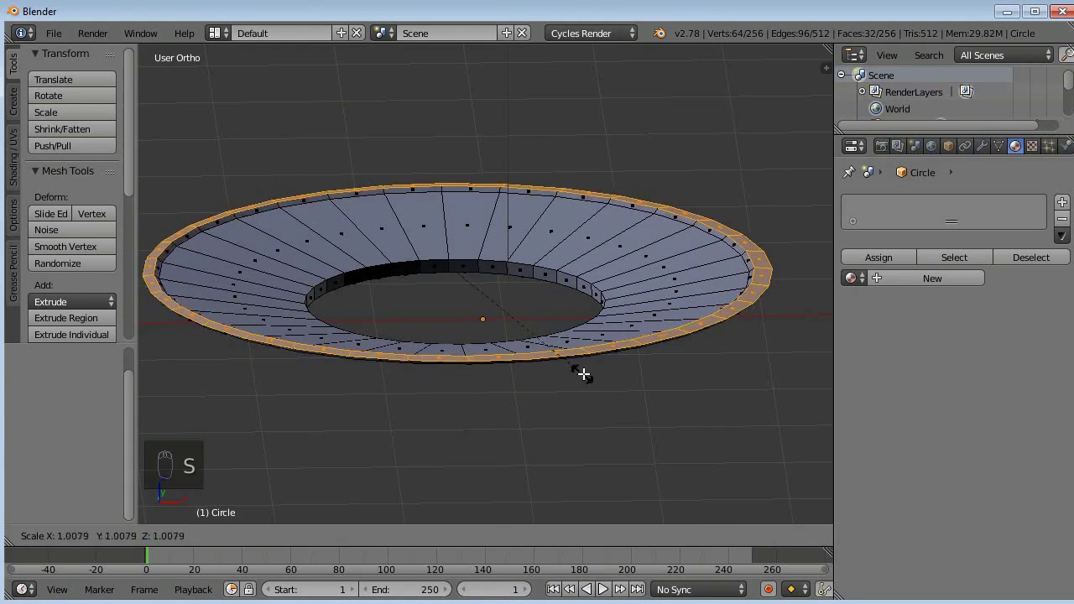
pyautogui.click(584, 371)
pyautogui.hotkey('alt', 'e')
pyautogui.click(585, 409)
pyautogui.hotkey('ctrl', 'z')
pyautogui.hotkey('ctrl', 'z')
pyautogui.hotkey('ctrl', 'z')
pyautogui.hotkey('ctrl', 'z')
pyautogui.hotkey('ctrl', 'z')
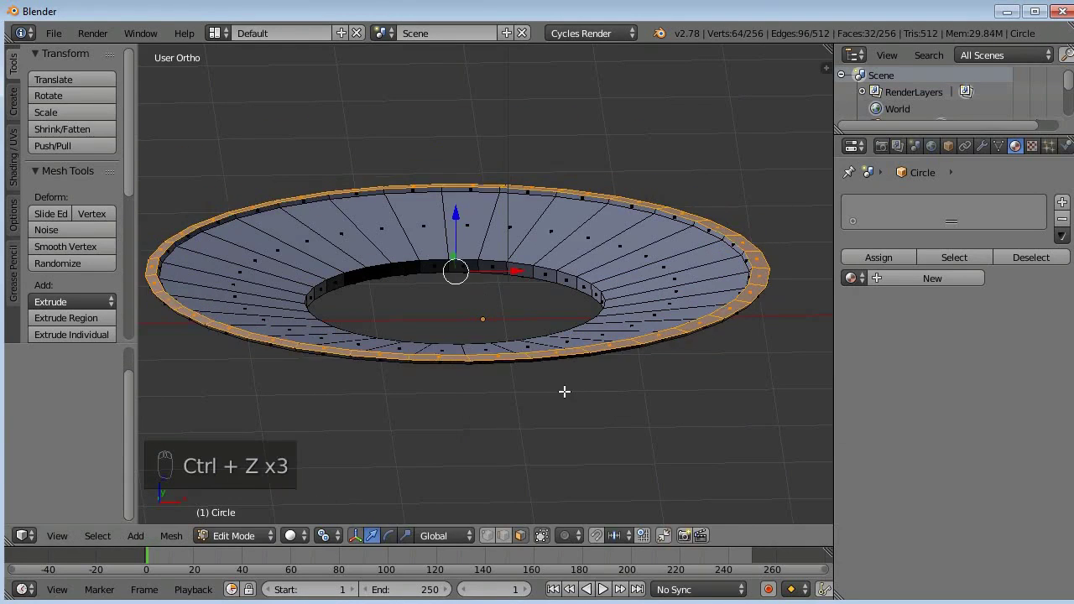
# Maximize the 3D view, select the upper inner edge loop of the plate and fill it with a face
pyautogui.press('a')
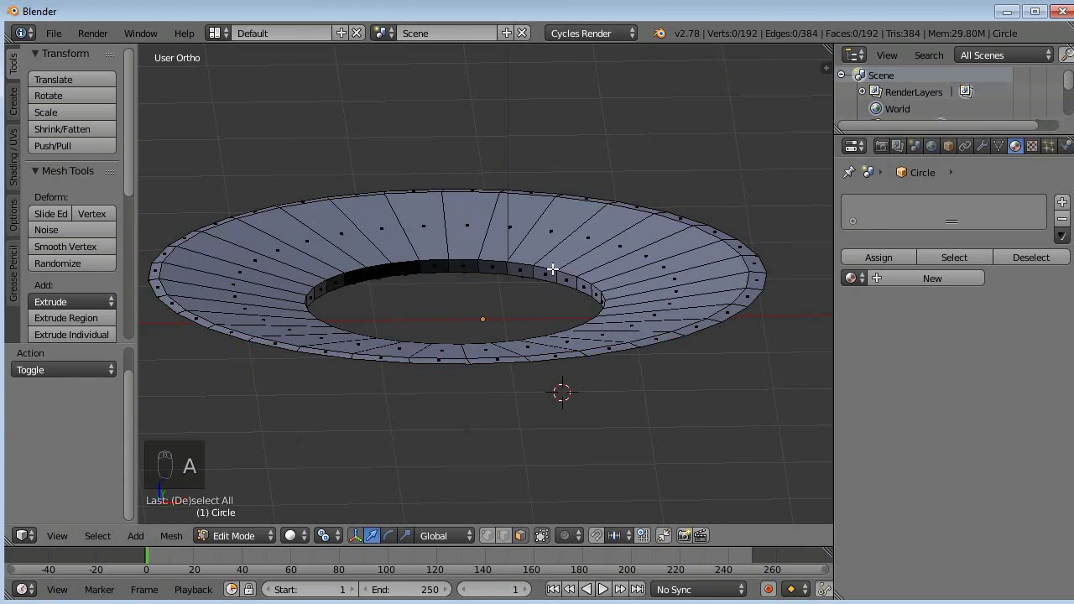
pyautogui.hotkey('shift', 'space')
pyautogui.keyDown('alt'); pyautogui.rightClick(618, 283); pyautogui.keyUp('alt')
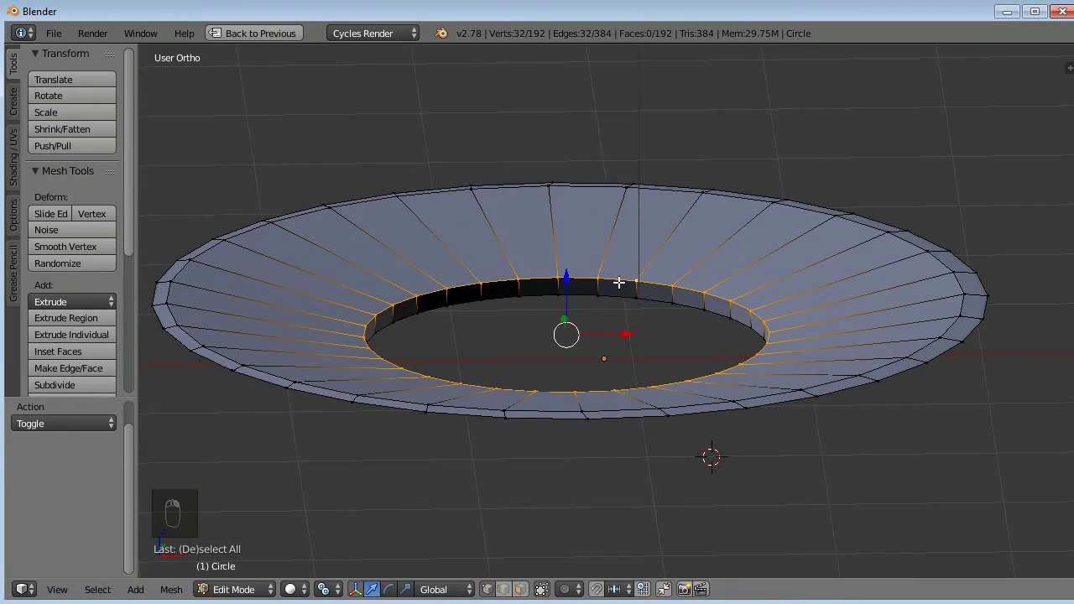
pyautogui.press('f')
pyautogui.press('a')
# Add one edge loop to the plate's sloping side and position it just inside the outer rim
pyautogui.hotkey('ctrl', 'r')
pyautogui.click(613, 250)
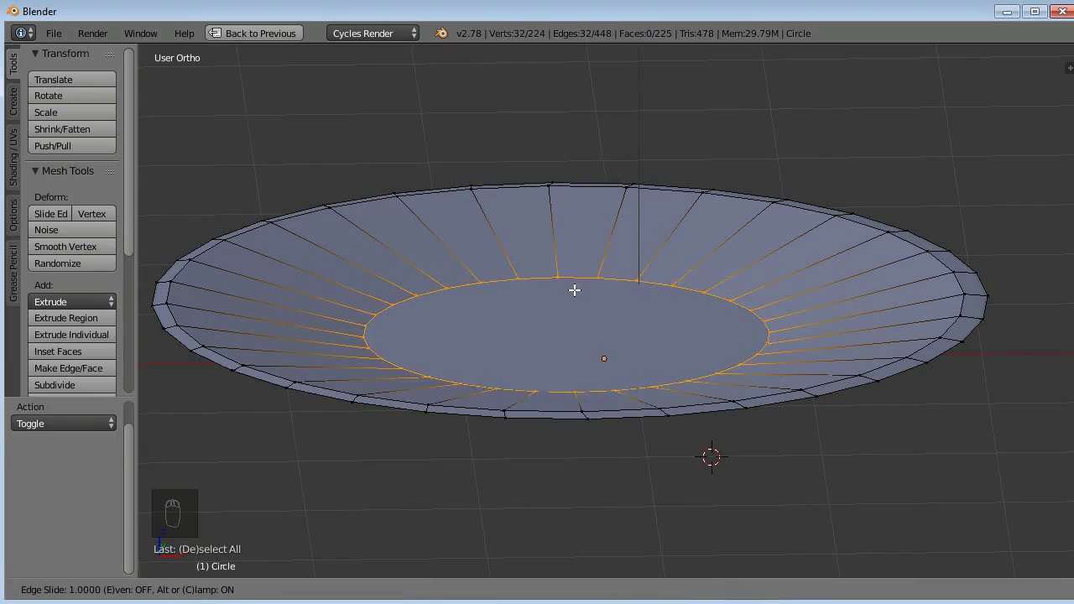
pyautogui.click(931, 309)
pyautogui.press('s')
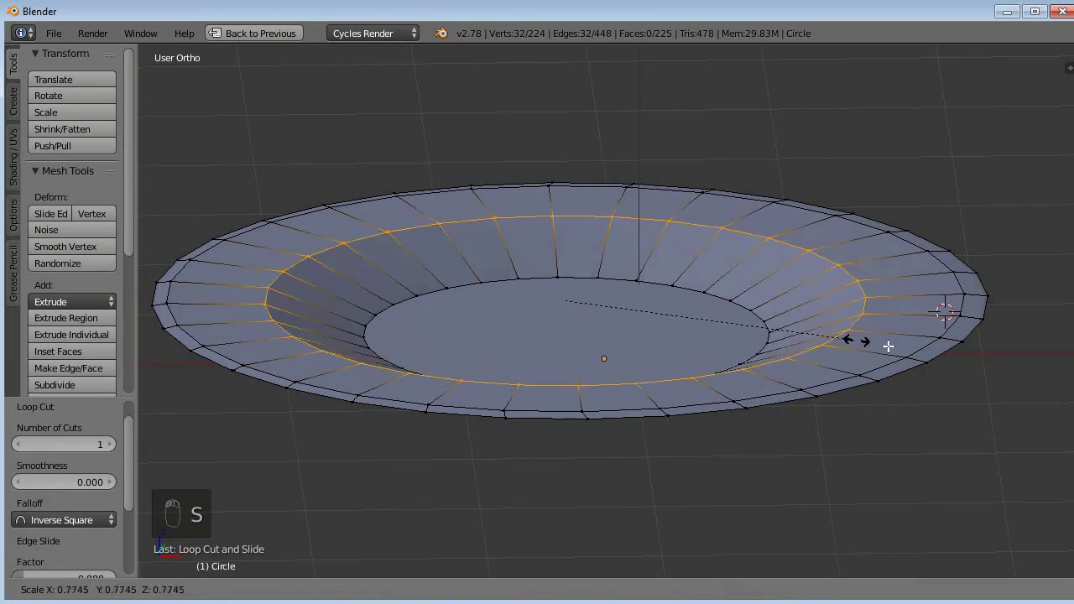
pyautogui.click(945, 360)
pyautogui.press('a')
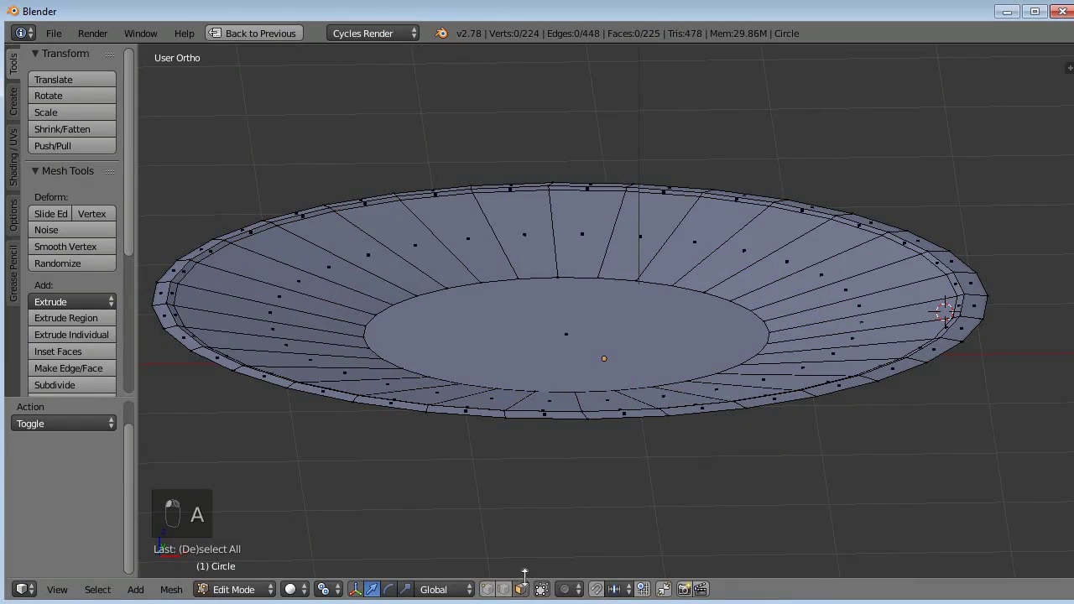
# Select the plate's central face and inset it slightly
pyautogui.rightClick(659, 317)
pyautogui.press('i')
pyautogui.click(650, 320)
# Bevel the plate's outer rim edge loop slightly to round the rim, leaving nothing selected
pyautogui.press('a')
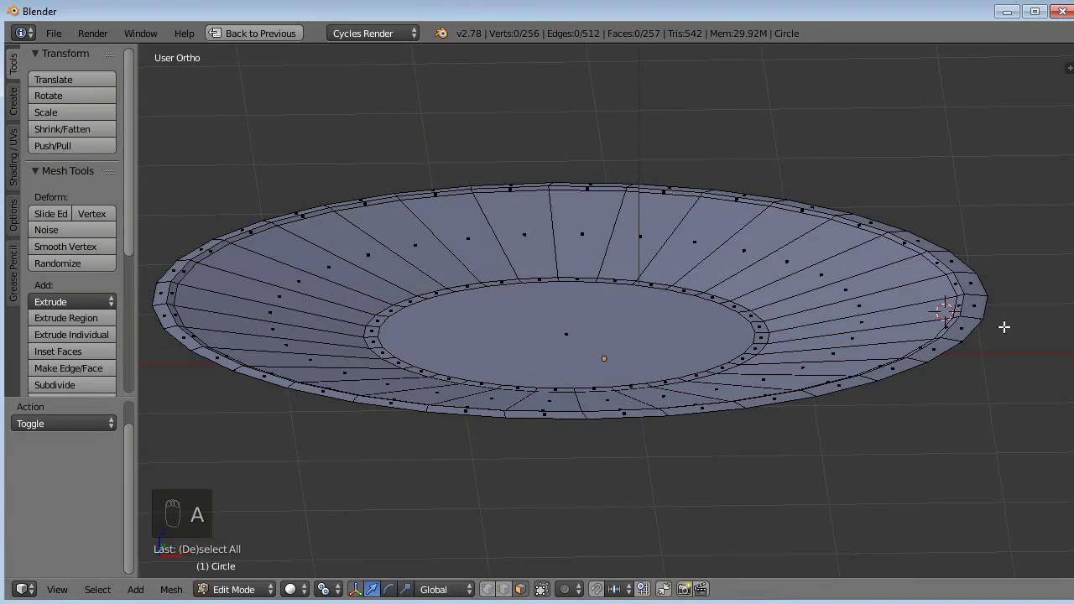
pyautogui.hotkey('ctrl', 'b')
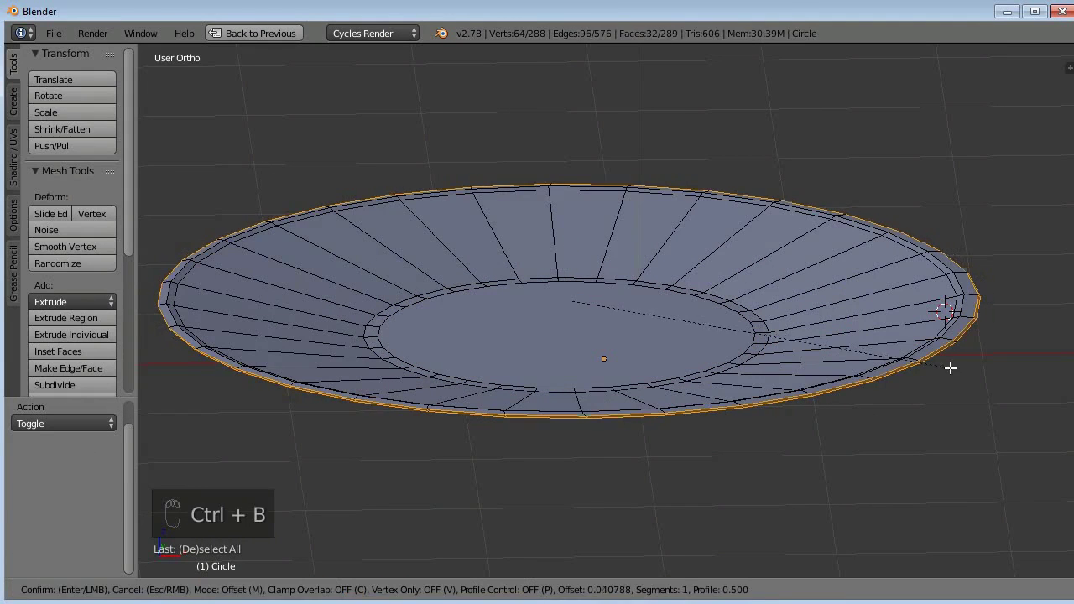
pyautogui.scroll(-1, 957, 381)
pyautogui.click(955, 380)
pyautogui.press('a')
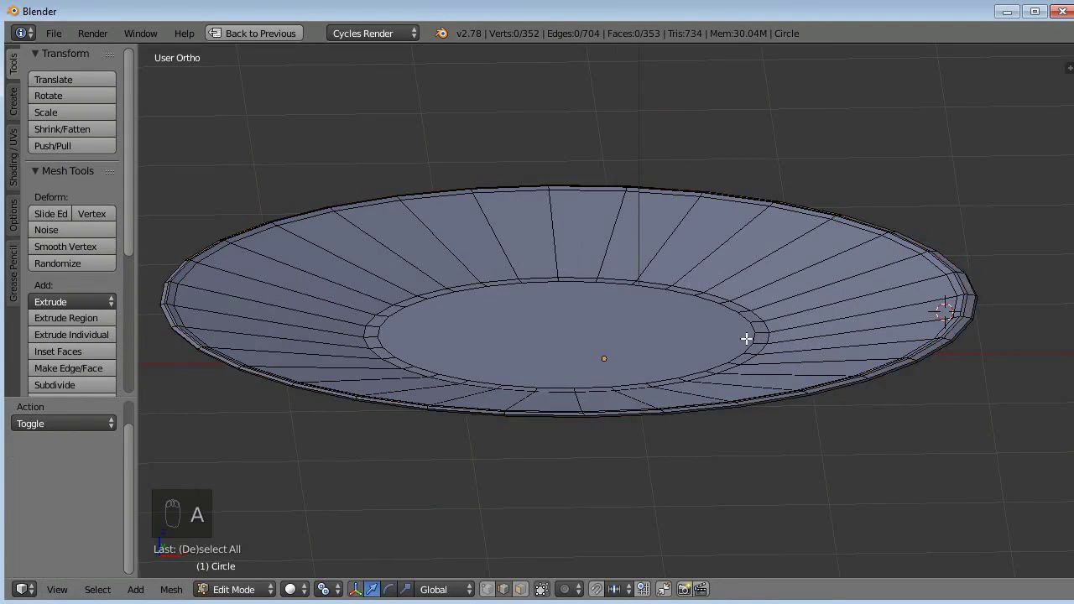
# Restore the regular multi-editor layout from the maximized 3D view and keep the plate in view with the properties sidebar hidden
pyautogui.moveTo(746, 338); pyautogui.dragTo(715, 316, button='middle')
pyautogui.scroll(-4, 715, 316)
pyautogui.scroll(2, 715, 315)
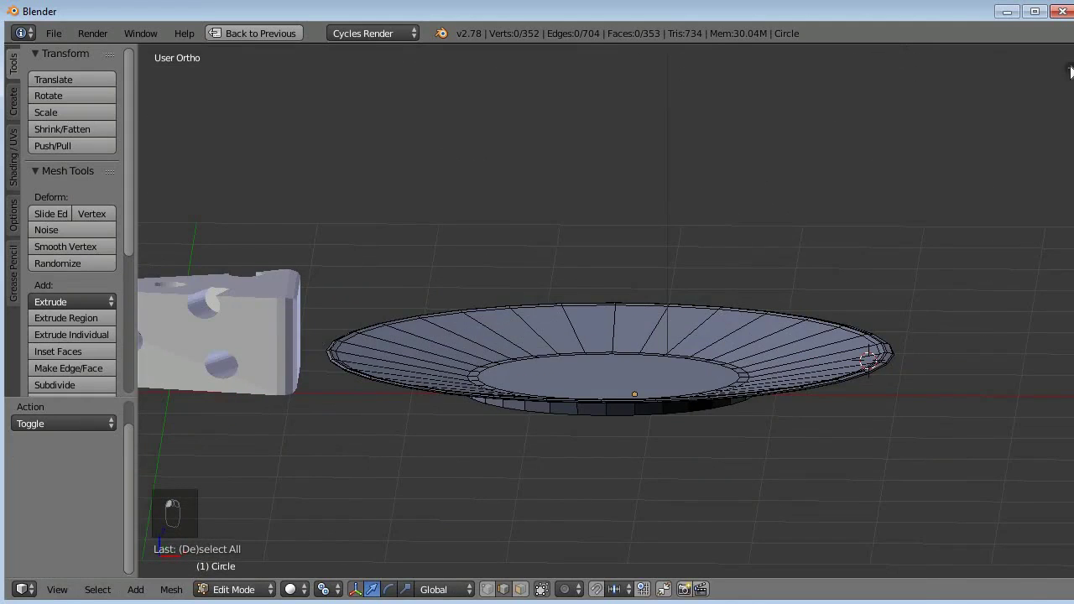
pyautogui.click(1070, 71)
pyautogui.scroll(6, 999, 270)
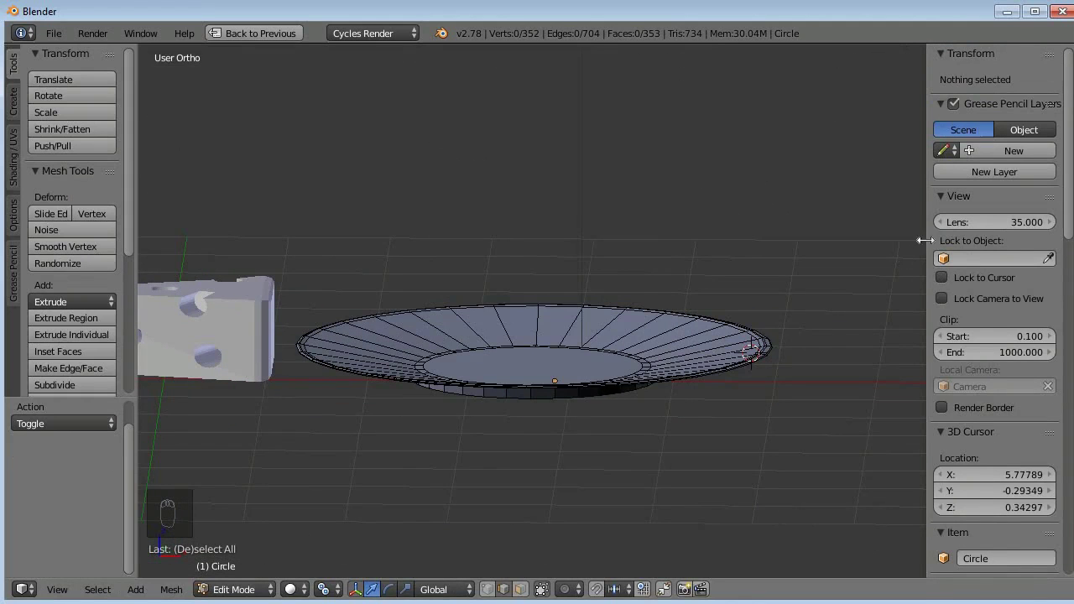
pyautogui.moveTo(925, 241); pyautogui.dragTo(870, 249)
pyautogui.scroll(-20, 942, 166)
pyautogui.click(256, 35)
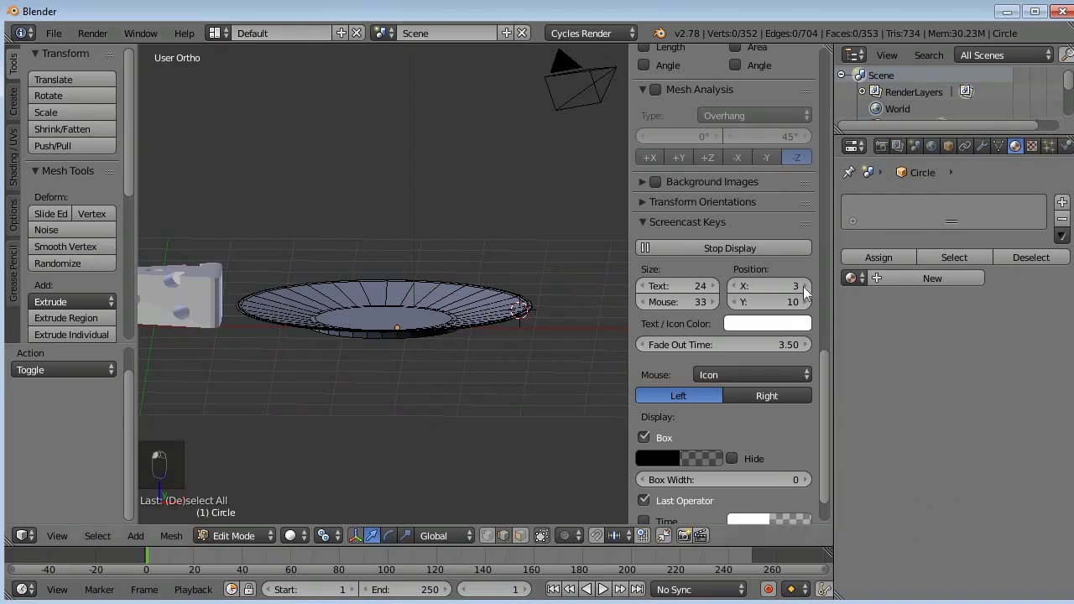
pyautogui.press('n')
pyautogui.scroll(4, 584, 230)
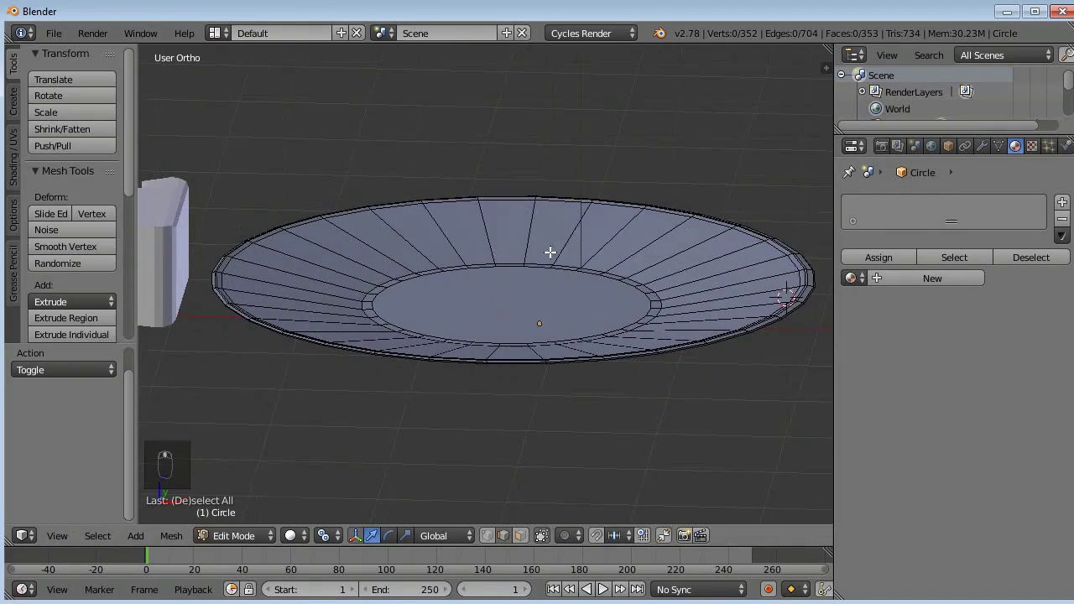
# Give the plate a new diffuse material with a slightly darkened off-white colour
pyautogui.click(906, 280)
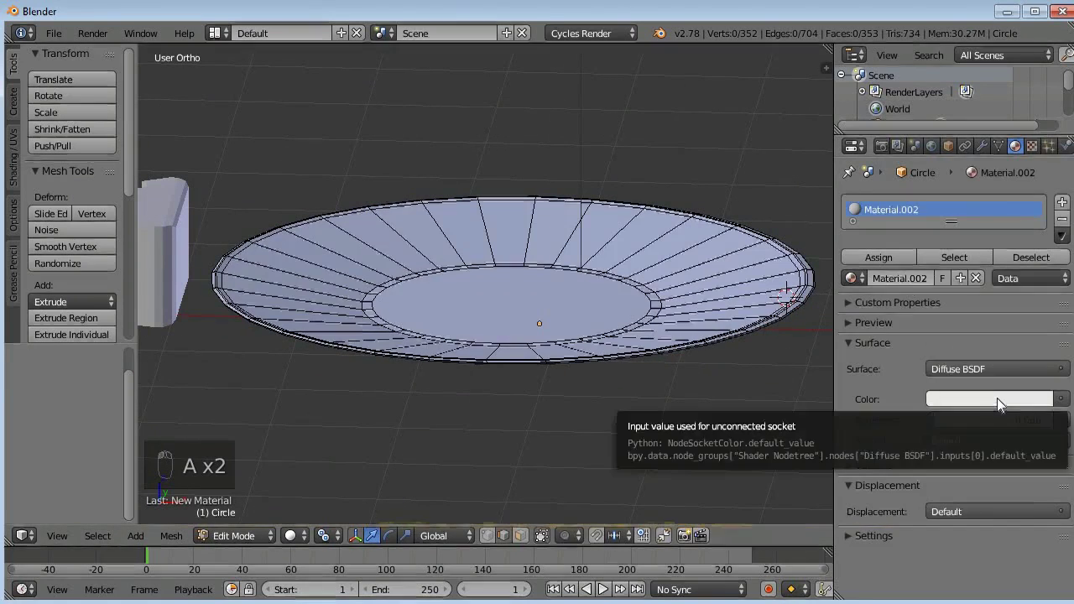
pyautogui.click(997, 399)
pyautogui.moveTo(1038, 172); pyautogui.dragTo(1038, 189)
pyautogui.press('a')
pyautogui.click(998, 400)
pyautogui.press('a')
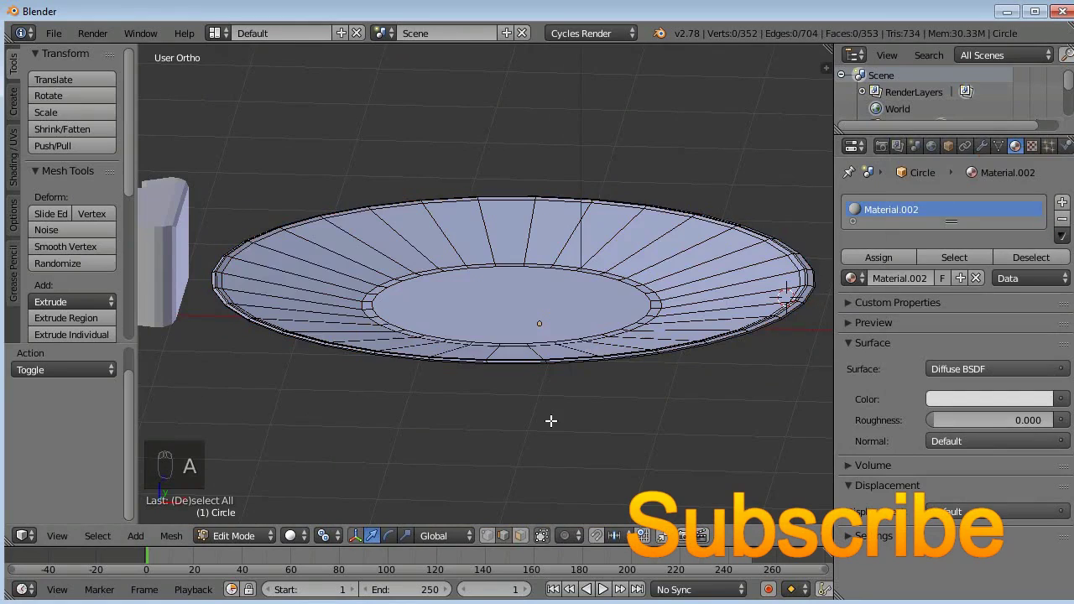
# Return the plate to Object Mode and apply smooth shading to it
pyautogui.press('Tab')
pyautogui.click(433, 426)
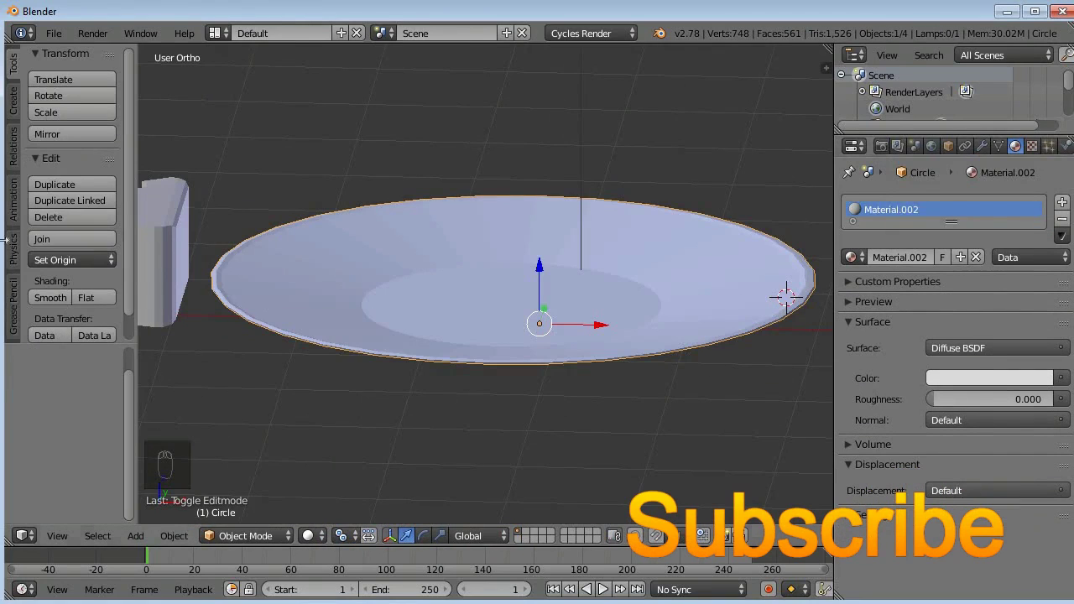
pyautogui.click(51, 298)
# Try smooth shading on the cheese wedge, and undo it
pyautogui.rightClick(149, 268)
pyautogui.click(52, 298)
pyautogui.scroll(-2, 119, 316)
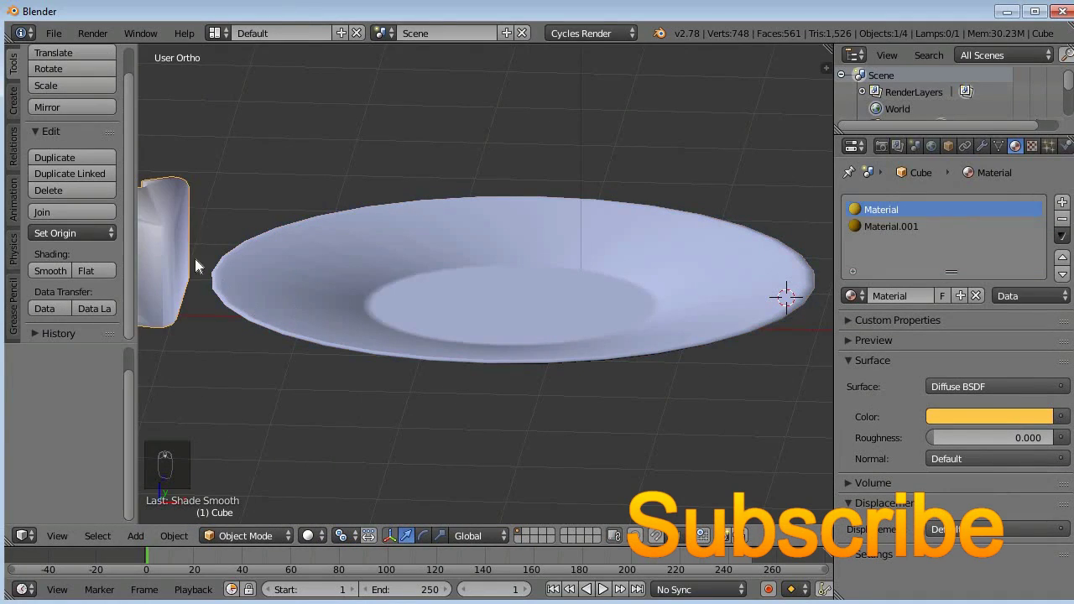
pyautogui.scroll(-4, 196, 259)
pyautogui.hotkey('ctrl', 'z')
# Add a Simple Subdivision Surface modifier to the cheese with 4 view and 3 render subdivisions, and shade it smooth
pyautogui.click(981, 145)
pyautogui.click(970, 203)
pyautogui.click(789, 473)
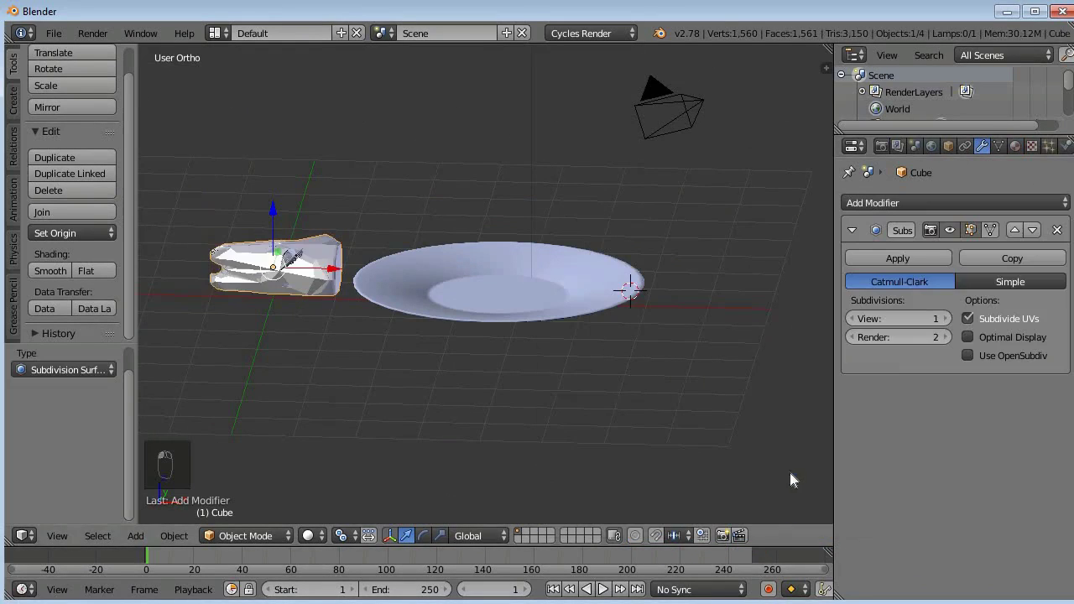
pyautogui.click(988, 282)
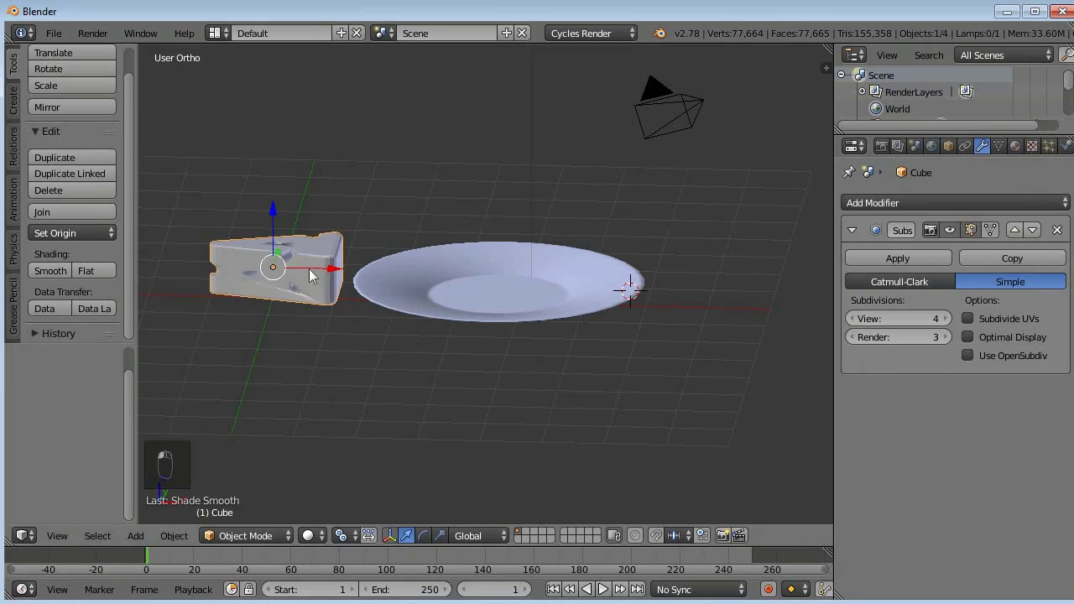
# Move the cheese wedge along the X, Z and Y axes so it rests centred on the plate
pyautogui.moveTo(331, 268); pyautogui.dragTo(547, 266)
pyautogui.scroll(6, 507, 259)
pyautogui.moveTo(496, 211); pyautogui.dragTo(493, 205)
pyautogui.moveTo(493, 205); pyautogui.dragTo(354, 273, button='middle')
pyautogui.scroll(-4, 543, 277)
pyautogui.press('KP_5')
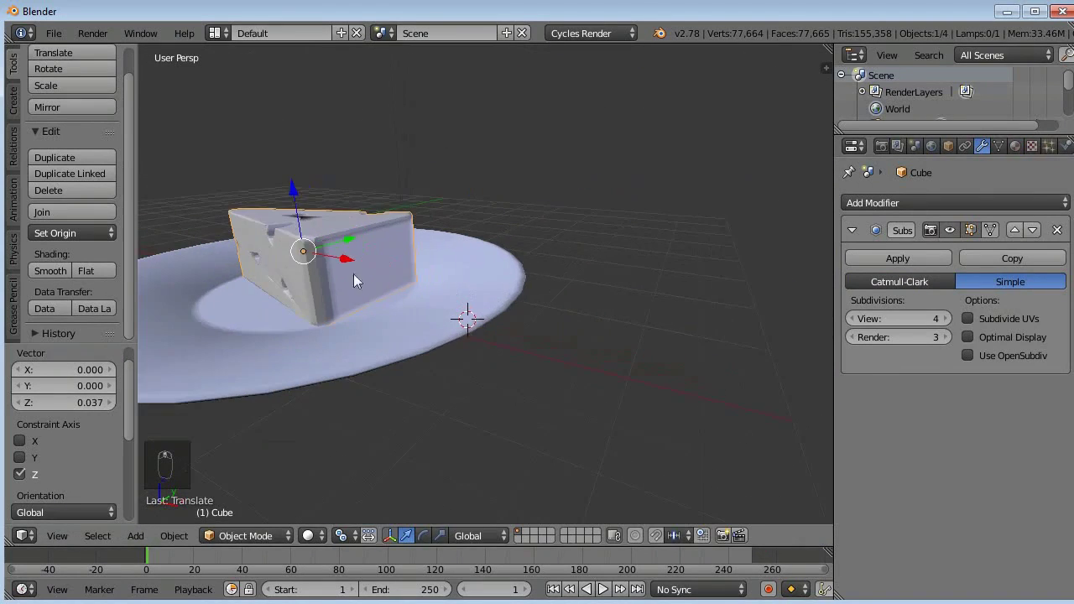
pyautogui.moveTo(349, 241); pyautogui.dragTo(315, 247)
pyautogui.moveTo(268, 269); pyautogui.dragTo(455, 263, button='middle')
pyautogui.moveTo(461, 235); pyautogui.dragTo(462, 241)
pyautogui.moveTo(461, 240); pyautogui.dragTo(361, 254, button='middle')
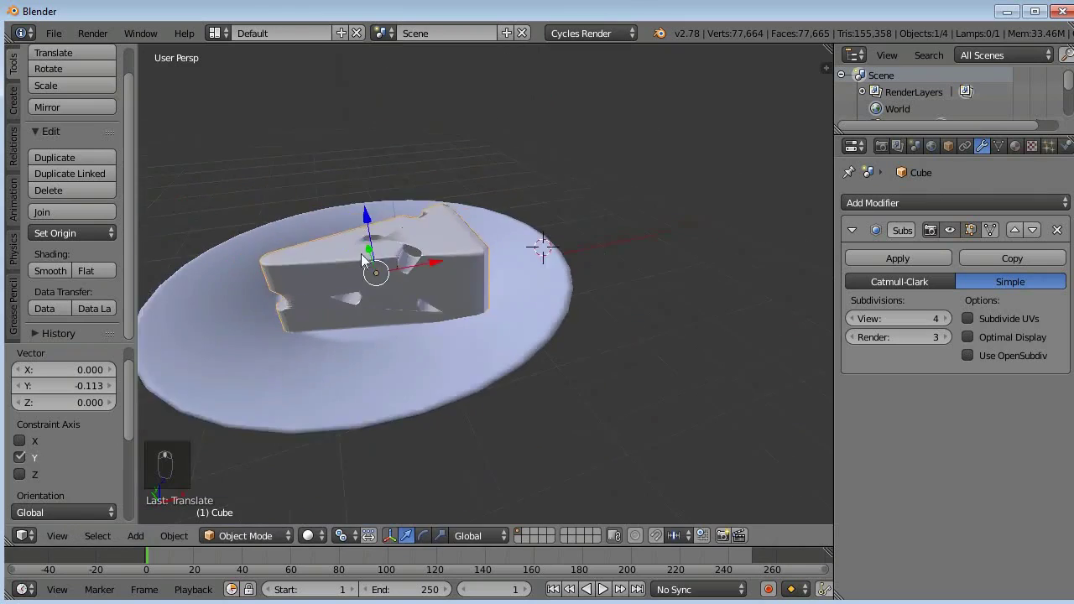
# Reset the 3D cursor to the world origin, then add a plane there and scale it up into a large floor
pyautogui.scroll(-7, 425, 272)
pyautogui.hotkey('shift', 'c')
pyautogui.hotkey('shift', 'a')
pyautogui.moveTo(309, 330)
pyautogui.click(364, 333)
pyautogui.press('s')
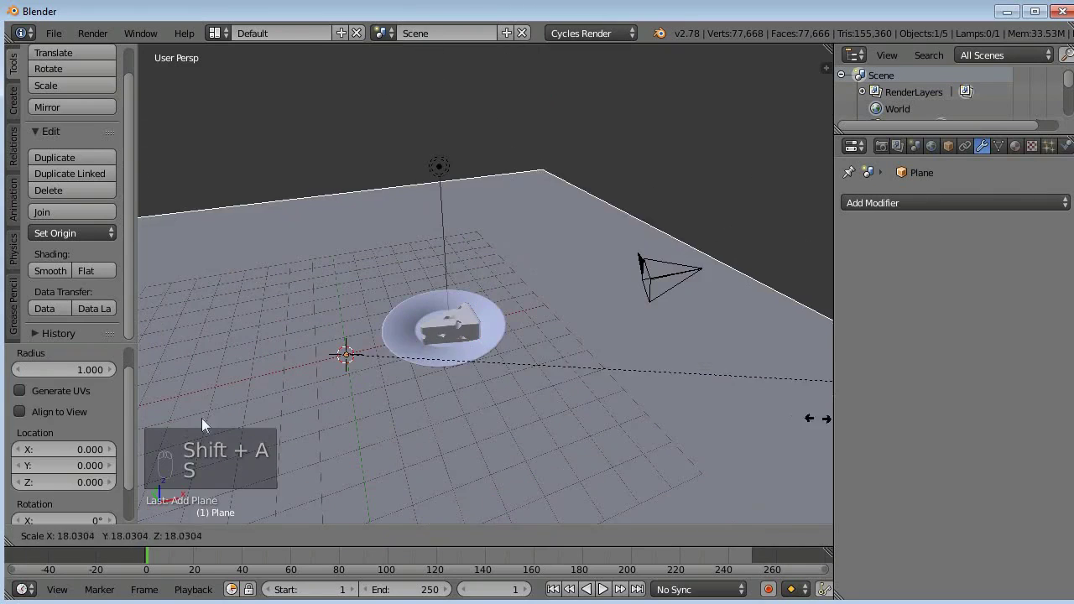
pyautogui.click(468, 352)
# Select the cheese and plate together and move them about -4.2 along the X axis
pyautogui.rightClick(466, 338)
pyautogui.keyDown('shift'); pyautogui.rightClick(463, 352); pyautogui.keyUp('shift')
pyautogui.moveTo(498, 318); pyautogui.dragTo(374, 356)
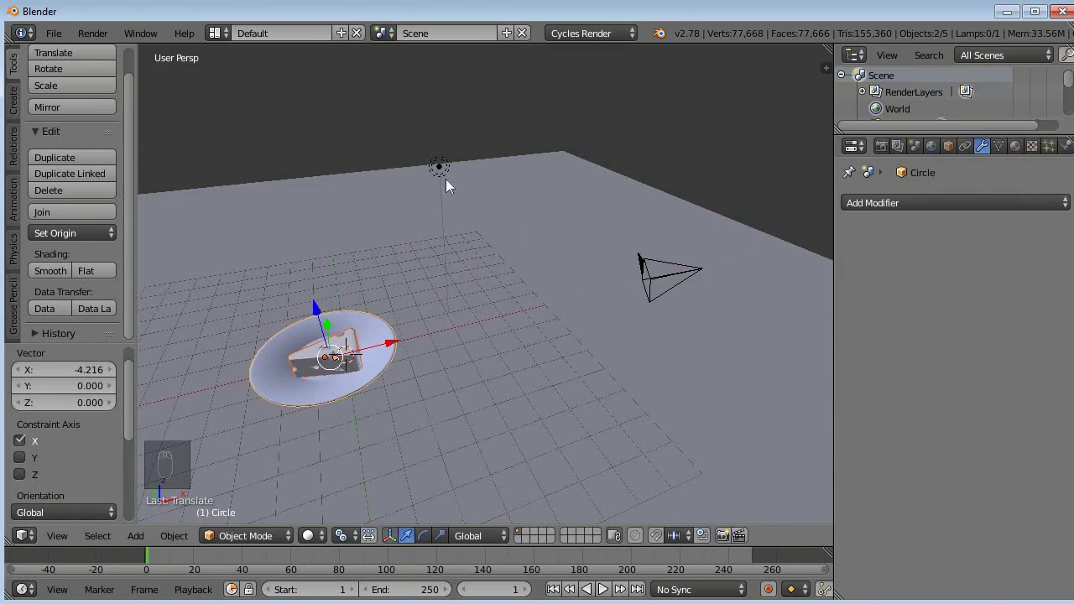
# Give the point lamp an emission strength of 2500 and a size of 5, and move it about -6.77 along X
pyautogui.rightClick(444, 174)
pyautogui.click(981, 146)
pyautogui.click(983, 381)
pyautogui.click(986, 407)
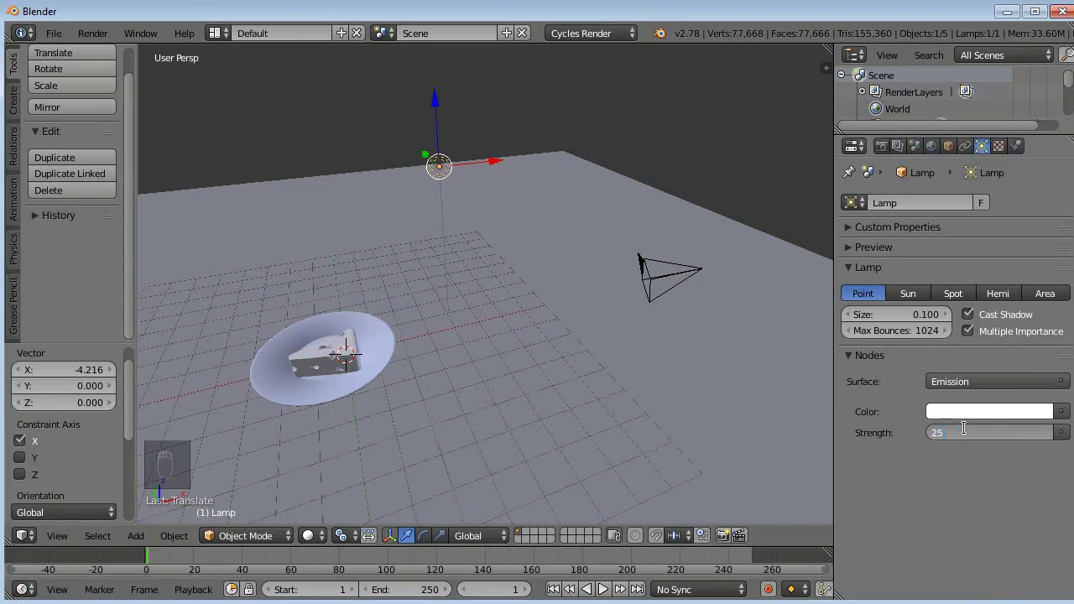
pyautogui.click(910, 317)
pyautogui.write('5')
pyautogui.press('Return')
pyautogui.moveTo(495, 161); pyautogui.dragTo(239, 196)
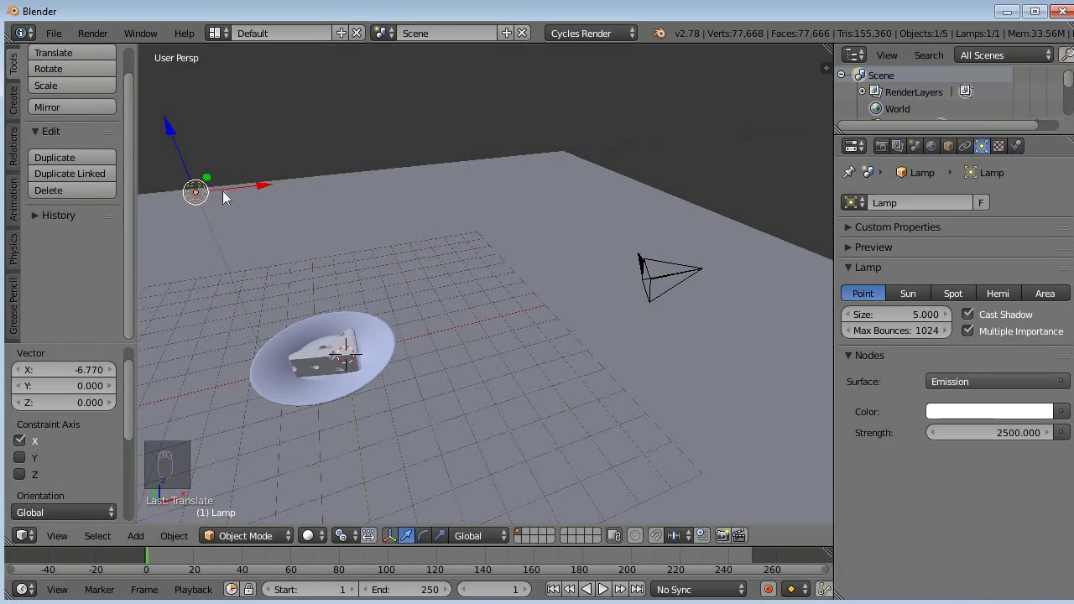
# Lock the camera to the view and frame the plate with the cheese wedge from its side
pyautogui.press('KP_0')
pyautogui.scroll(2, 574, 279)
pyautogui.press('n')
pyautogui.scroll(-10, 730, 244)
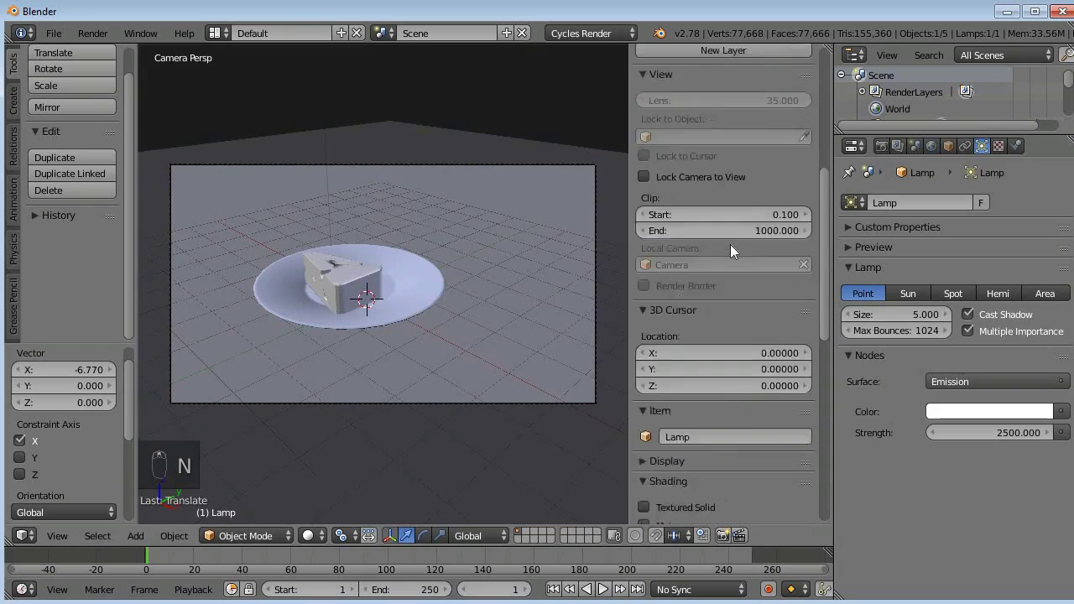
pyautogui.scroll(8, 729, 244)
pyautogui.press('n')
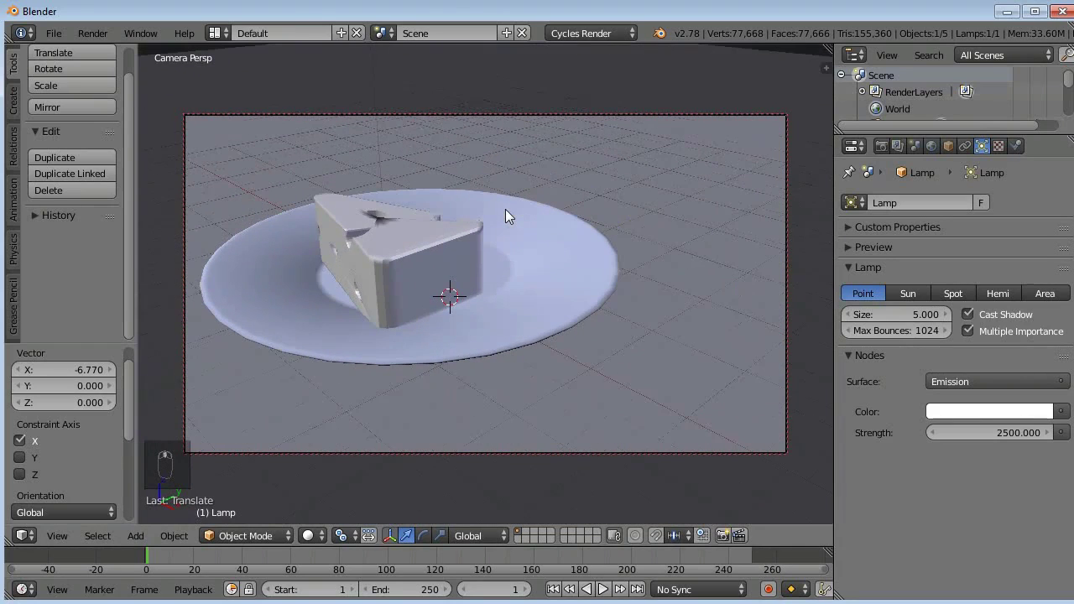
pyautogui.moveTo(443, 256); pyautogui.dragTo(453, 294, button='middle')
pyautogui.keyDown('alt'); pyautogui.scroll(-3, 594, 301); pyautogui.keyUp('alt')
pyautogui.scroll(-2, 466, 255)
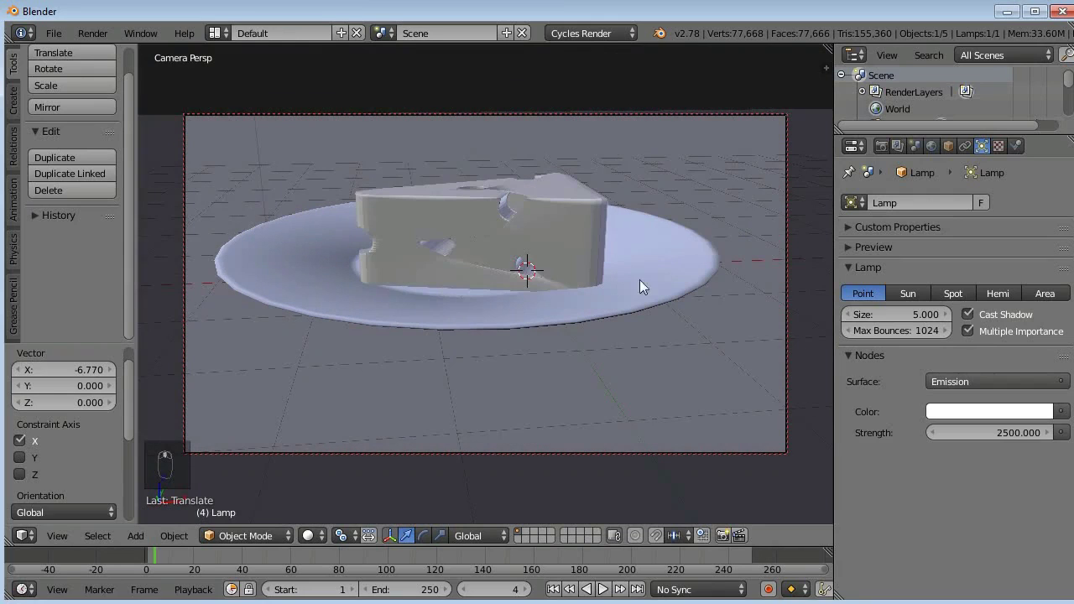
pyautogui.moveTo(672, 276); pyautogui.dragTo(675, 284, button='middle')
# Lighten the world background colour
pyautogui.click(931, 146)
pyautogui.click(1019, 324)
pyautogui.moveTo(1037, 173); pyautogui.dragTo(1038, 153)
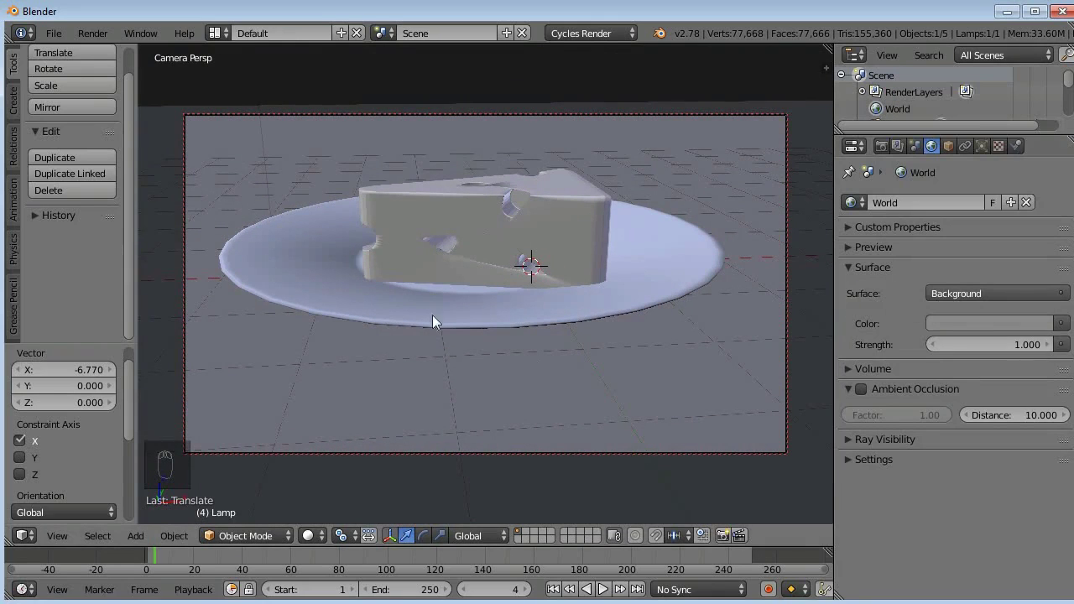
# Select the plate and split the 3D view into three areas, two stacked beside a tall one, with the tool shelf hidden
pyautogui.rightClick(501, 243)
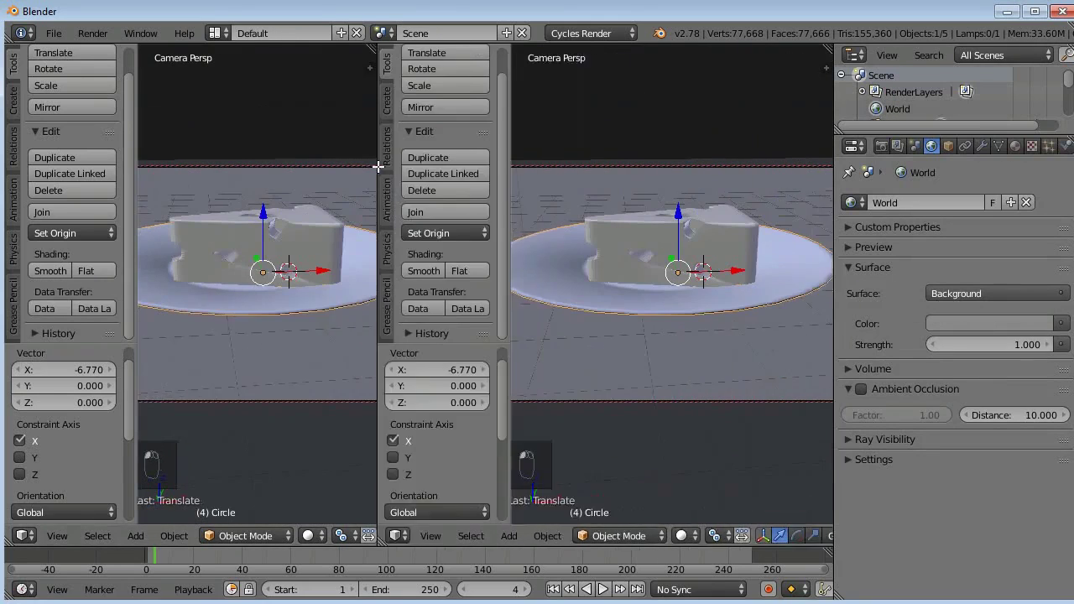
pyautogui.press('t')
pyautogui.press('t')
pyautogui.moveTo(458, 51); pyautogui.dragTo(311, 287)
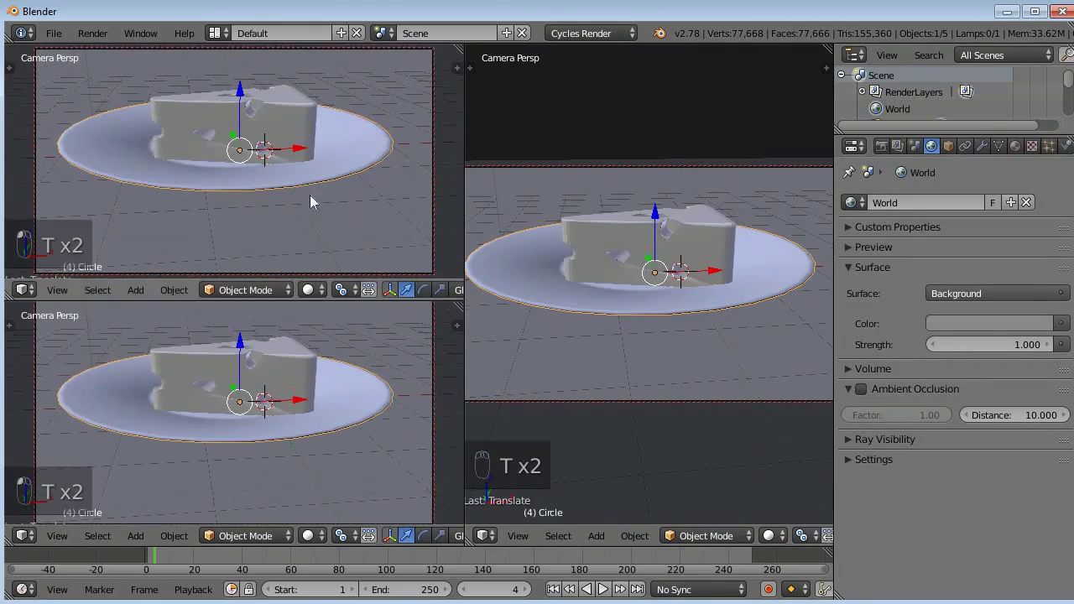
# Set one stacked camera view to rendered shading and turn the tall area into a Node Editor with its sidebar hidden
pyautogui.hotkey('shift', 'z')
pyautogui.click(483, 535)
pyautogui.click(544, 340)
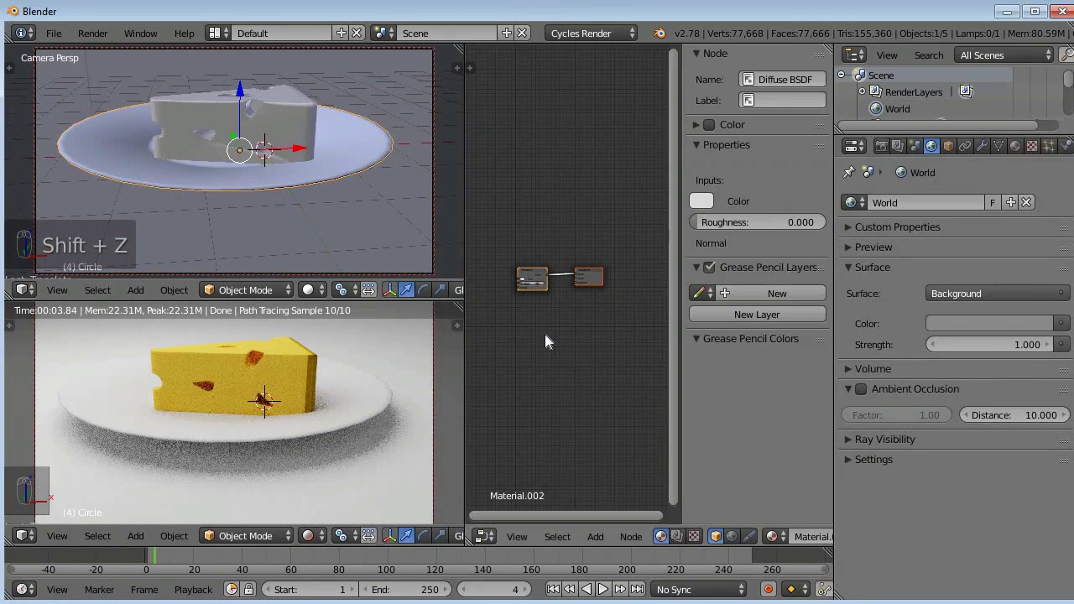
pyautogui.press('n')
pyautogui.scroll(5, 585, 345)
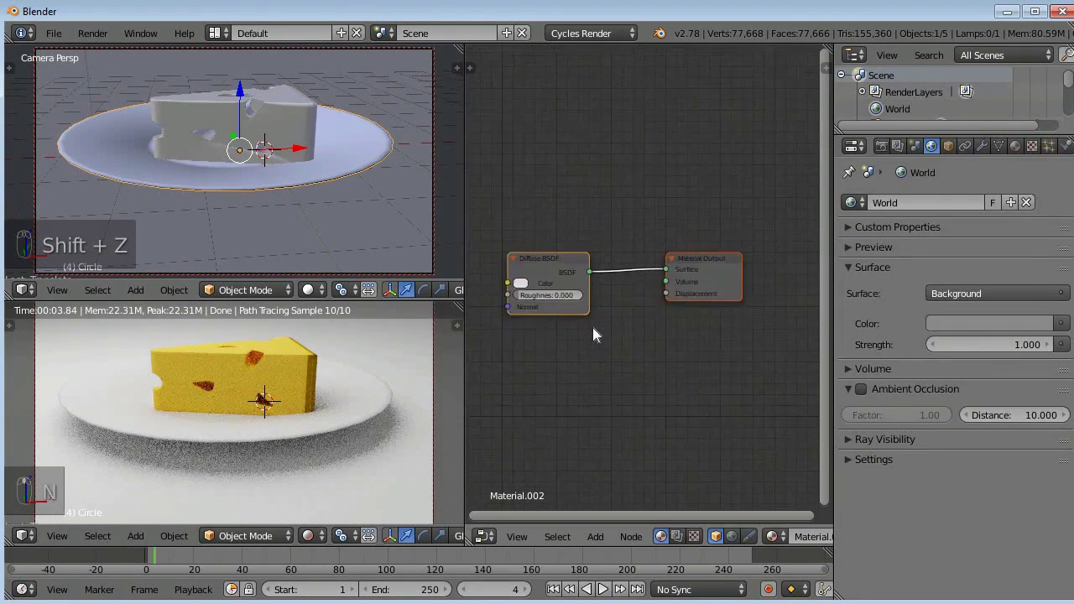
# Widen the Node Editor and insert a Mix Shader between the plate material's Diffuse BSDF and Material Output
pyautogui.click(1014, 147)
pyautogui.scroll(-1, 619, 426)
pyautogui.moveTo(619, 425); pyautogui.dragTo(696, 425, button='middle')
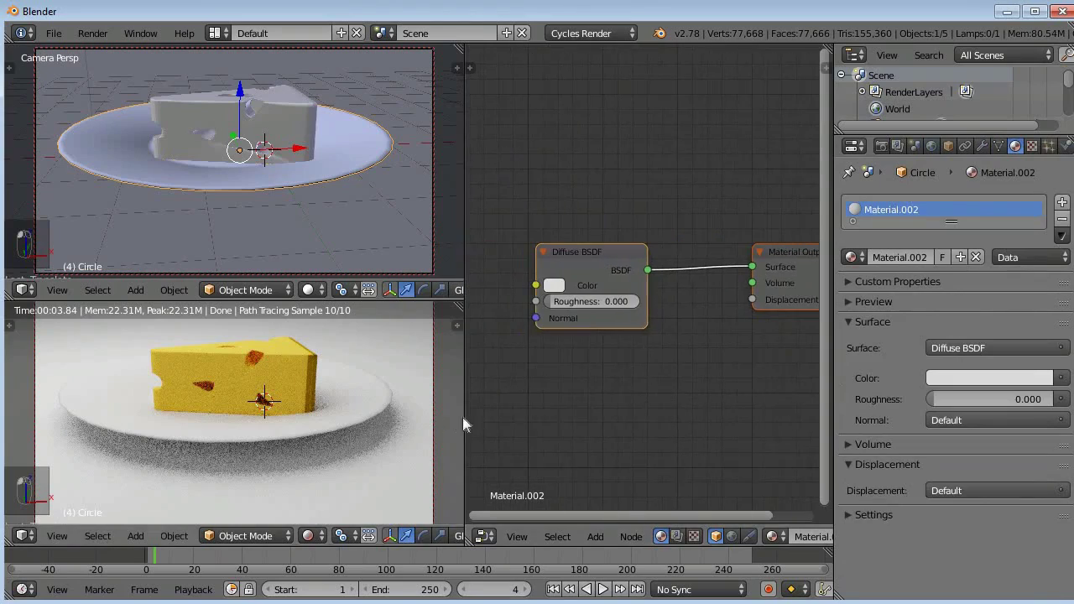
pyautogui.moveTo(464, 417); pyautogui.dragTo(363, 412)
pyautogui.hotkey('shift', 'a')
pyautogui.moveTo(549, 402)
pyautogui.click(628, 254)
pyautogui.click(661, 266)
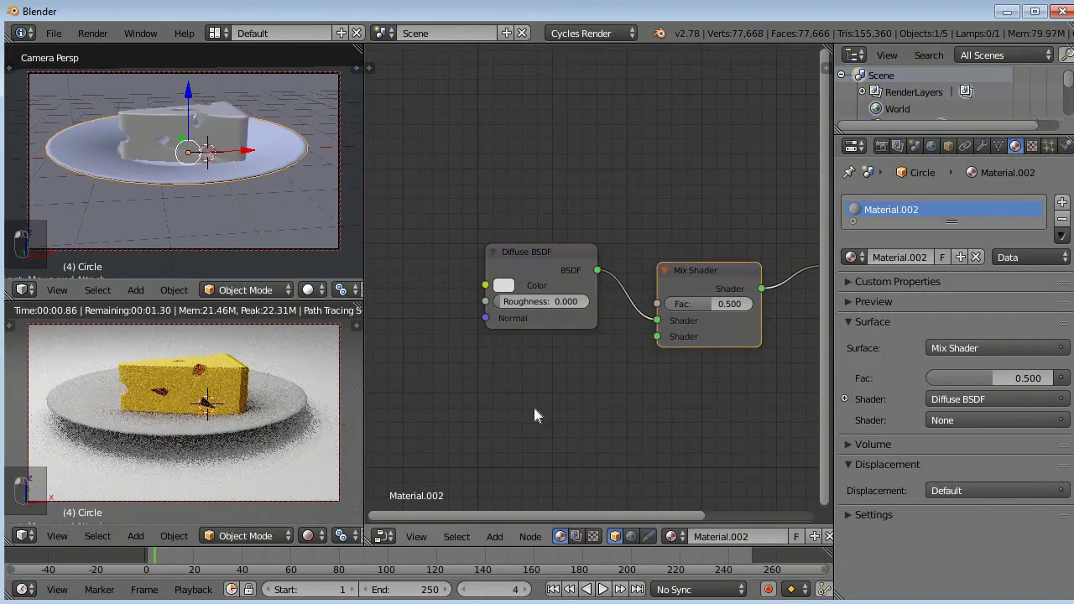
# Add a Glossy BSDF with roughness 0.108 to the plate material and connect it to the Mix Shader's second shader input
pyautogui.hotkey('shift', 'a')
pyautogui.click(605, 205)
pyautogui.click(493, 355)
pyautogui.moveTo(596, 377); pyautogui.dragTo(658, 337)
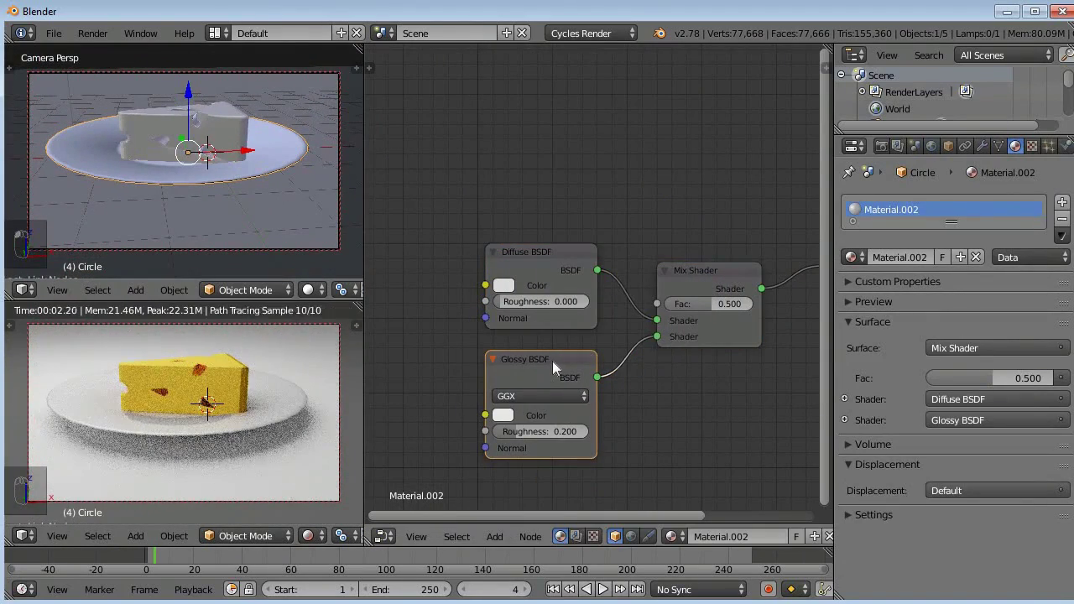
pyautogui.moveTo(523, 431); pyautogui.dragTo(513, 431)
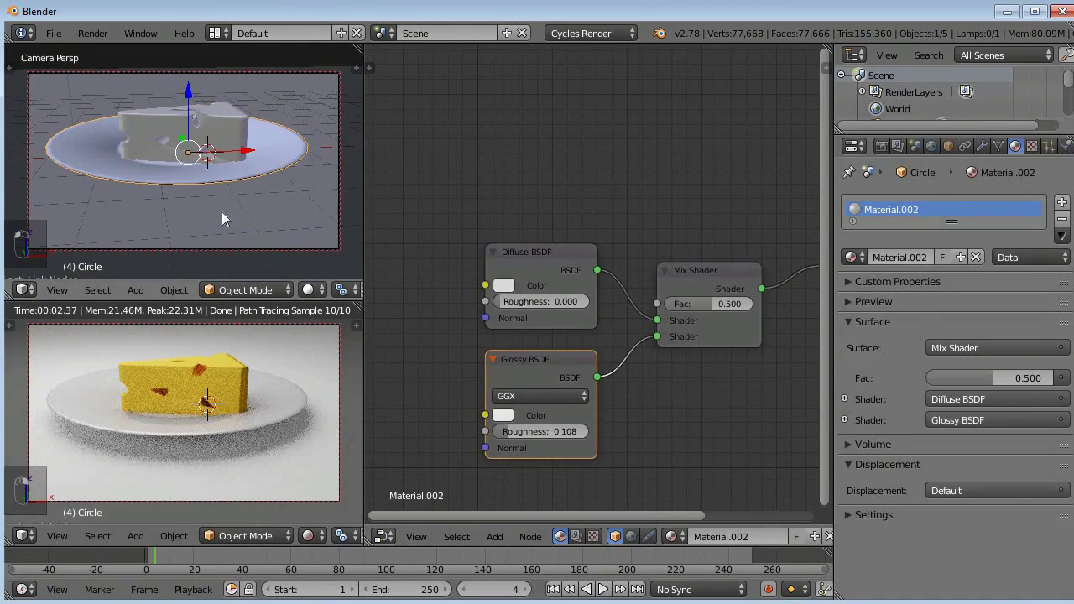
# Leave the camera view in the solid viewport, select the floor plane and undo its accidental move
pyautogui.press('KP_0')
pyautogui.moveTo(263, 104); pyautogui.dragTo(250, 113, button='right')
pyautogui.hotkey('ctrl', 'z')
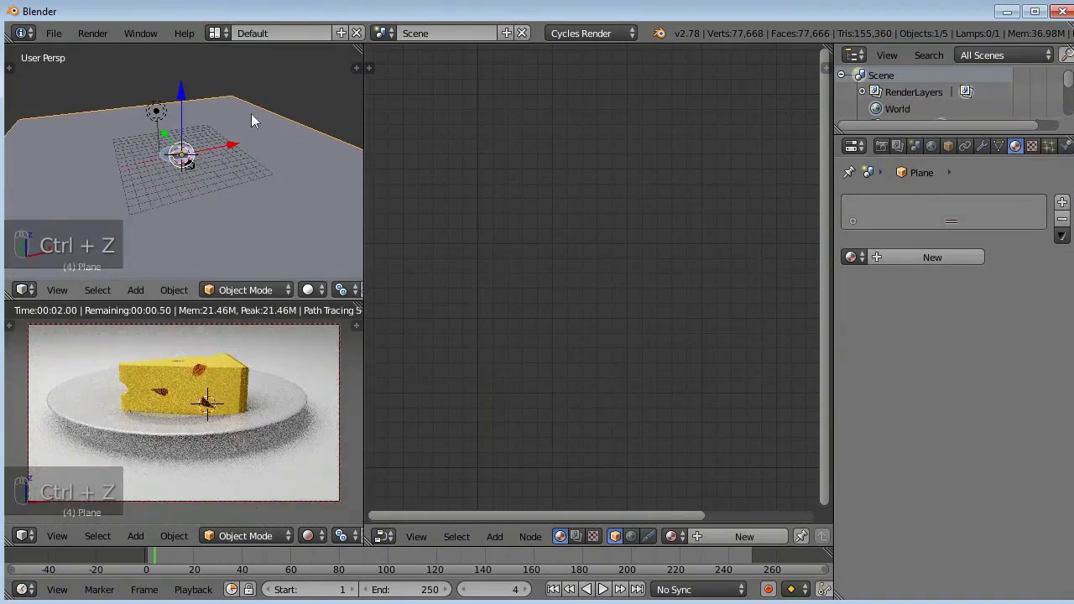
pyautogui.hotkey('ctrl', 'z')
# Give the floor plane a new material and insert a Mix Shader between its Diffuse BSDF and Material Output
pyautogui.hotkey('shift', 'a')
pyautogui.moveTo(673, 367)
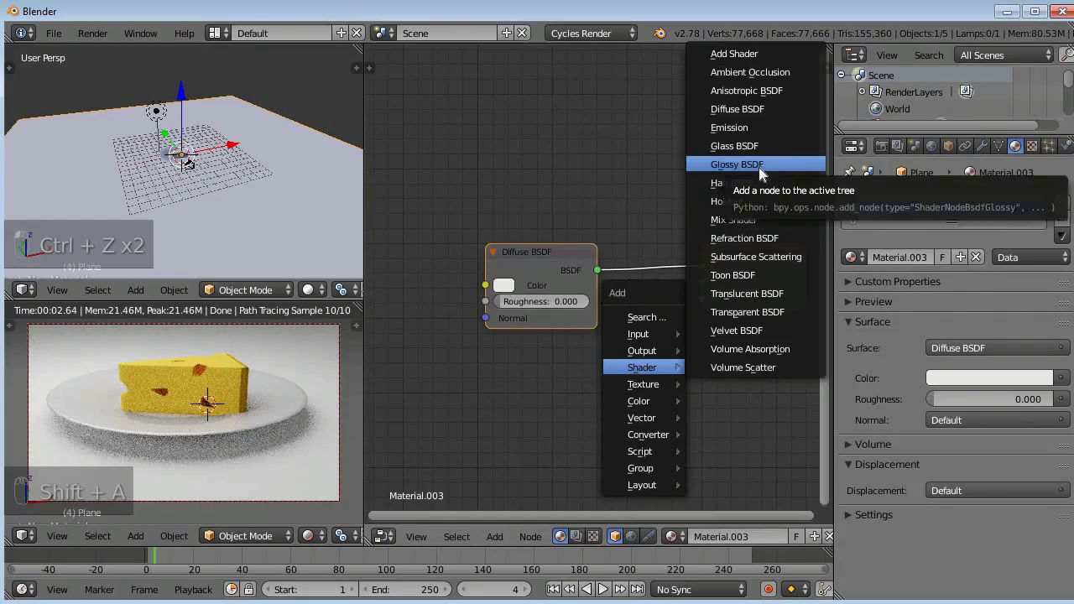
pyautogui.click(752, 221)
pyautogui.click(630, 230)
# Add a Glossy BSDF to the floor material and connect it to the Mix Shader's second shader input
pyautogui.hotkey('shift', 'a')
pyautogui.moveTo(582, 335)
pyautogui.click(638, 132)
pyautogui.click(520, 367)
pyautogui.moveTo(599, 380); pyautogui.dragTo(657, 312)
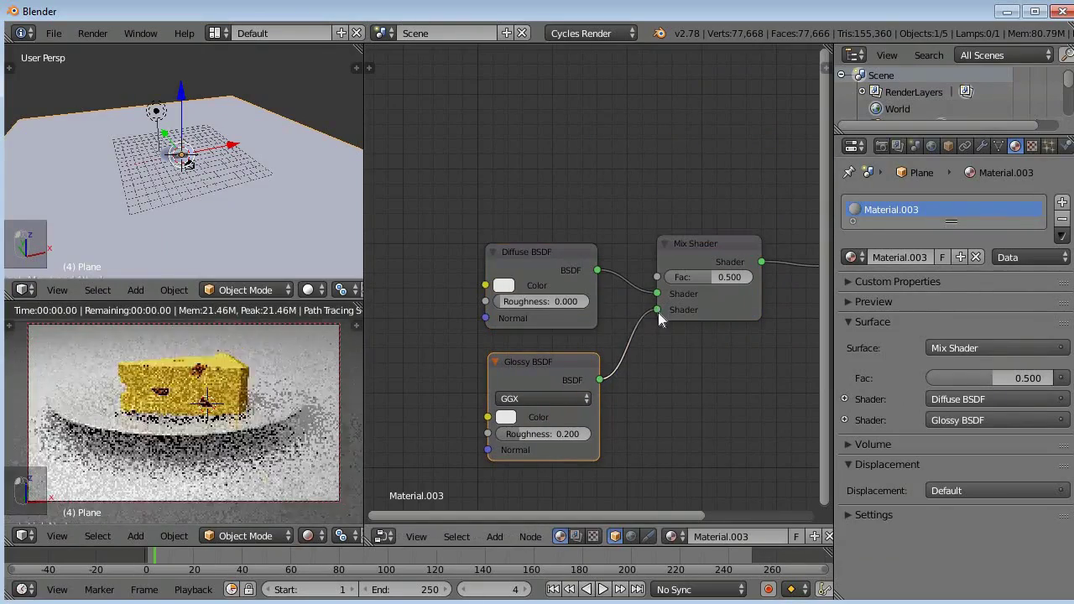
# Set the roughness of the floor material's Glossy BSDF to 0.11
pyautogui.moveTo(546, 434)
pyautogui.mouseDown()
pyautogui.moveTo(625, 434)
pyautogui.moveTo(526, 434)
pyautogui.moveTo(568, 433)
pyautogui.moveTo(527, 434)
pyautogui.moveTo(541, 434)
pyautogui.mouseUp()
pyautogui.click(545, 434)
pyautogui.press('BackSpace')
pyautogui.write('0.1')
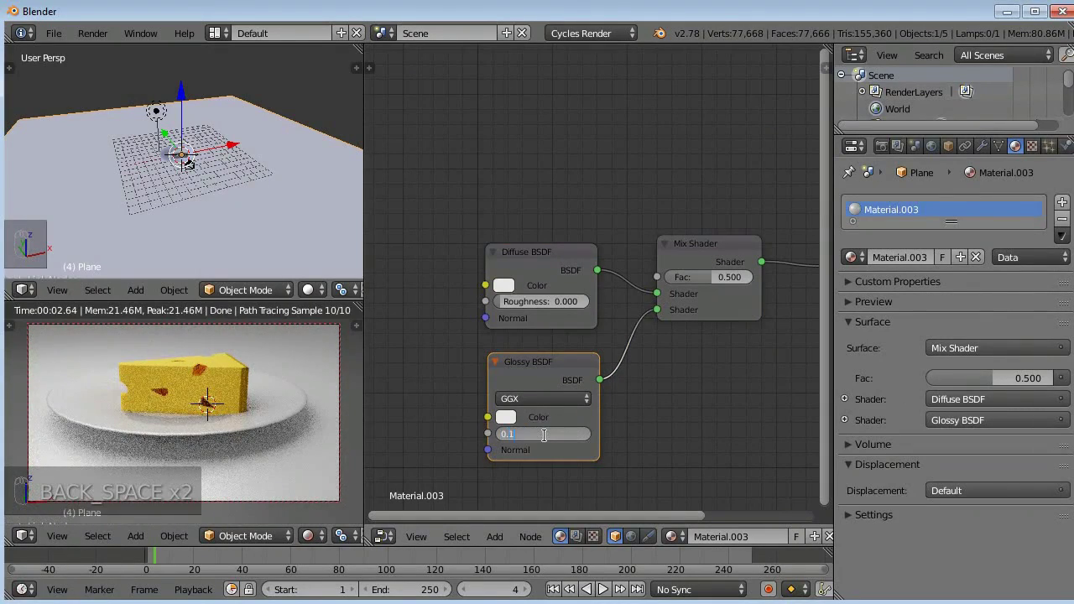
pyautogui.write('1')
pyautogui.press('Return')
# Select the plate, set its Glossy BSDF roughness to 0.15 and darken its Diffuse BSDF color to grey 0.457
pyautogui.rightClick(271, 408)
pyautogui.click(526, 435)
pyautogui.write('0')
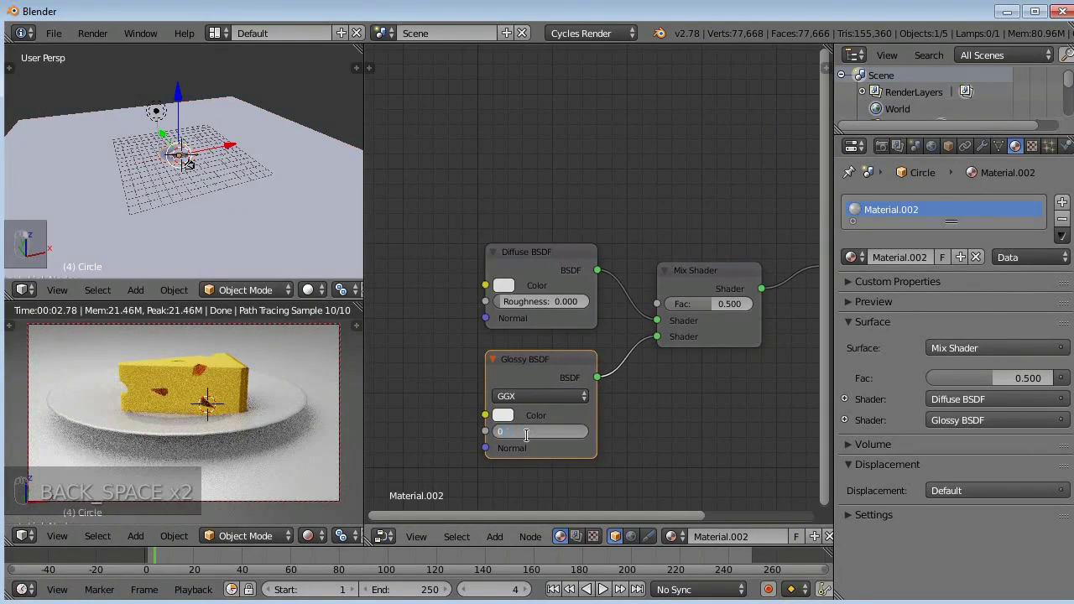
pyautogui.write('.15')
pyautogui.press('Return')
pyautogui.click(504, 286)
pyautogui.moveTo(623, 82); pyautogui.dragTo(619, 103)
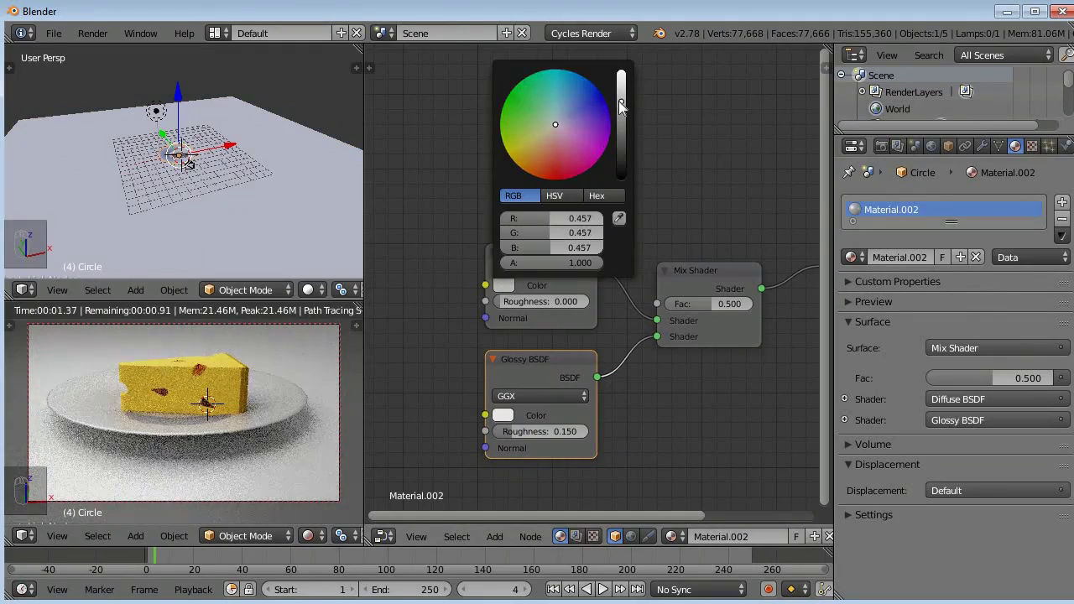
# Select the cheese wedge and insert a Mix Shader between its yellow material's Diffuse BSDF and Material Output
pyautogui.rightClick(210, 369)
pyautogui.rightClick(209, 370)
pyautogui.rightClick(210, 369)
pyautogui.hotkey('shift', 'a')
pyautogui.moveTo(694, 366)
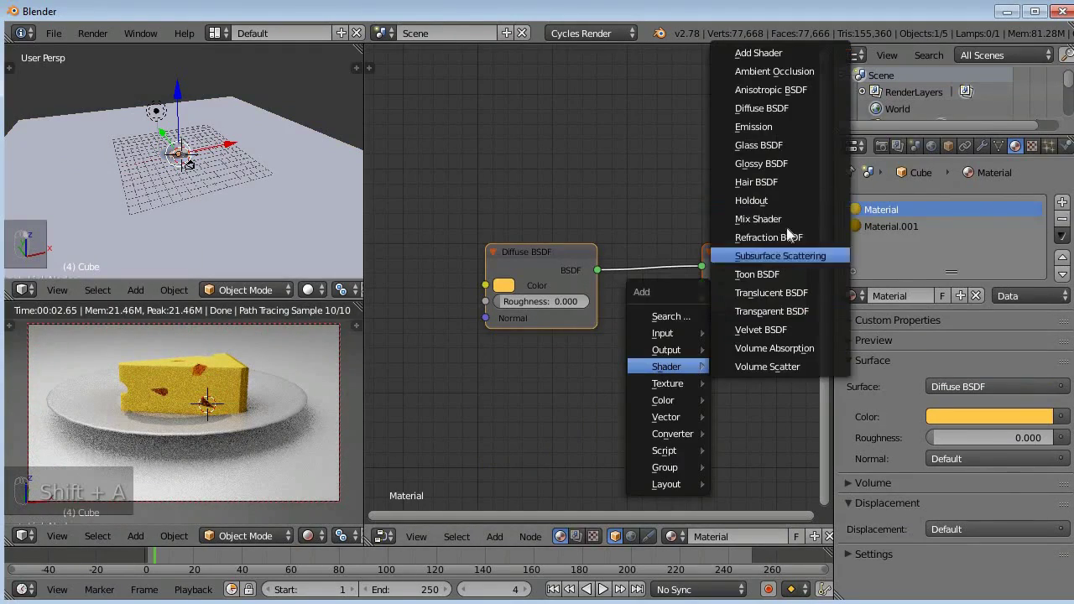
pyautogui.click(780, 219)
pyautogui.click(659, 248)
# Try a Glossy BSDF with raised roughness in the cheese material's second Mix Shader input, and delete that node
pyautogui.hotkey('shift', 'a')
pyautogui.moveTo(589, 398)
pyautogui.click(728, 196)
pyautogui.click(490, 347)
pyautogui.moveTo(600, 371); pyautogui.dragTo(657, 319)
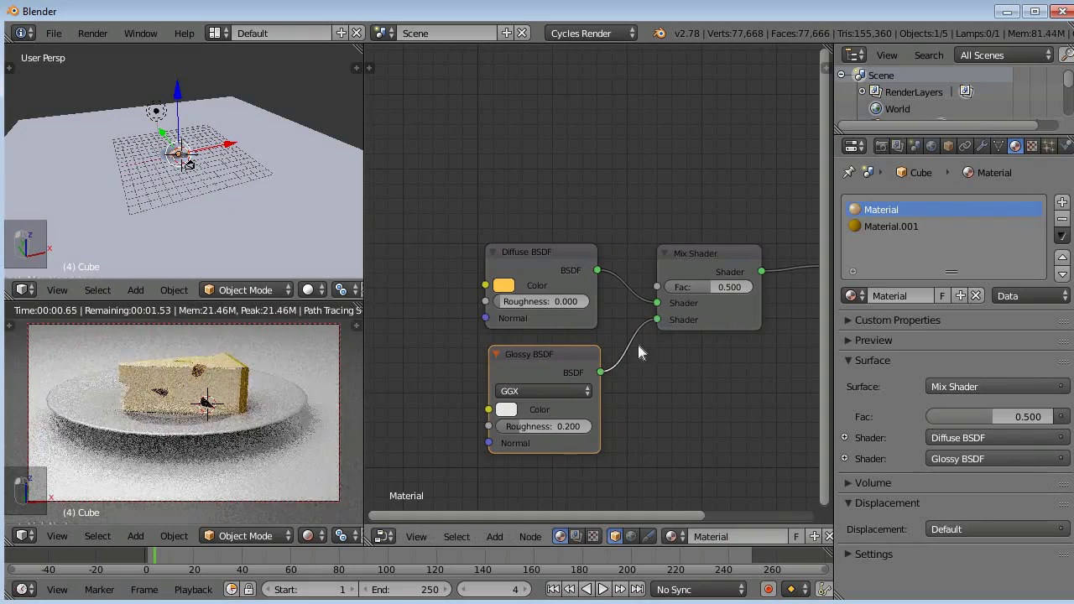
pyautogui.moveTo(541, 426); pyautogui.dragTo(589, 426)
pyautogui.moveTo(657, 320); pyautogui.dragTo(553, 365)
pyautogui.press('x')
# Try a Toon BSDF with size 0 and smooth 1 in the second Mix Shader input, and delete that node
pyautogui.hotkey('shift', 'a')
pyautogui.moveTo(553, 369)
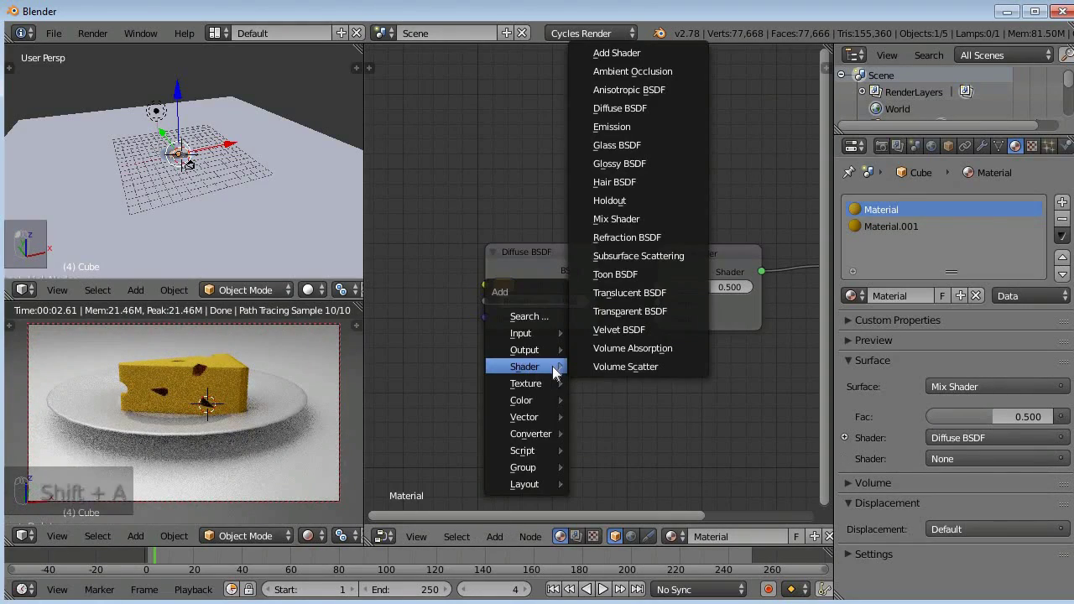
pyautogui.click(646, 274)
pyautogui.click(483, 350)
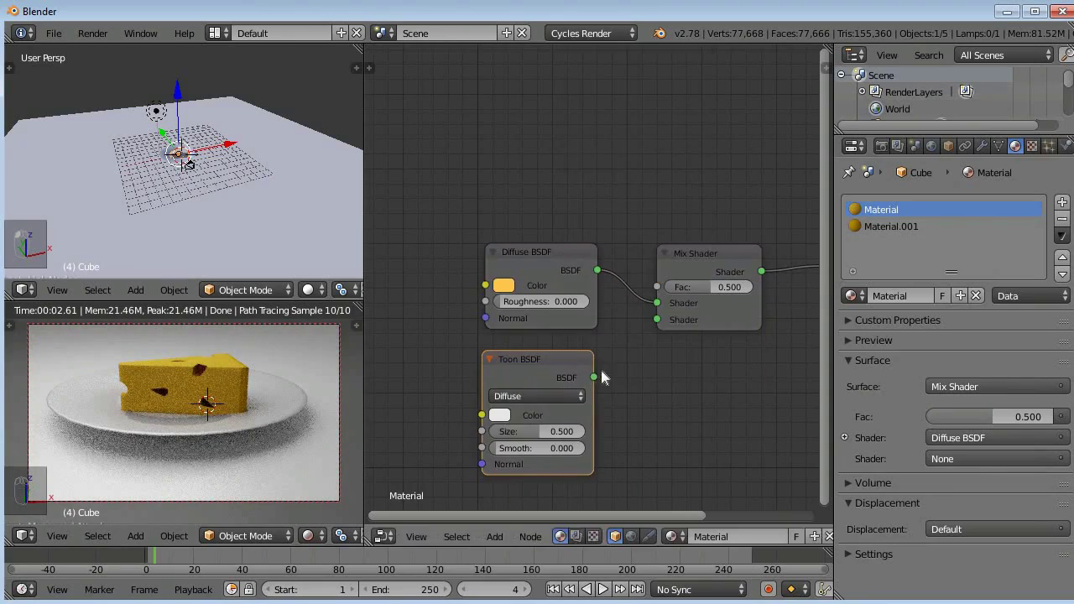
pyautogui.moveTo(596, 375); pyautogui.dragTo(657, 320)
pyautogui.moveTo(537, 448); pyautogui.dragTo(589, 448)
pyautogui.moveTo(558, 432); pyautogui.dragTo(497, 431)
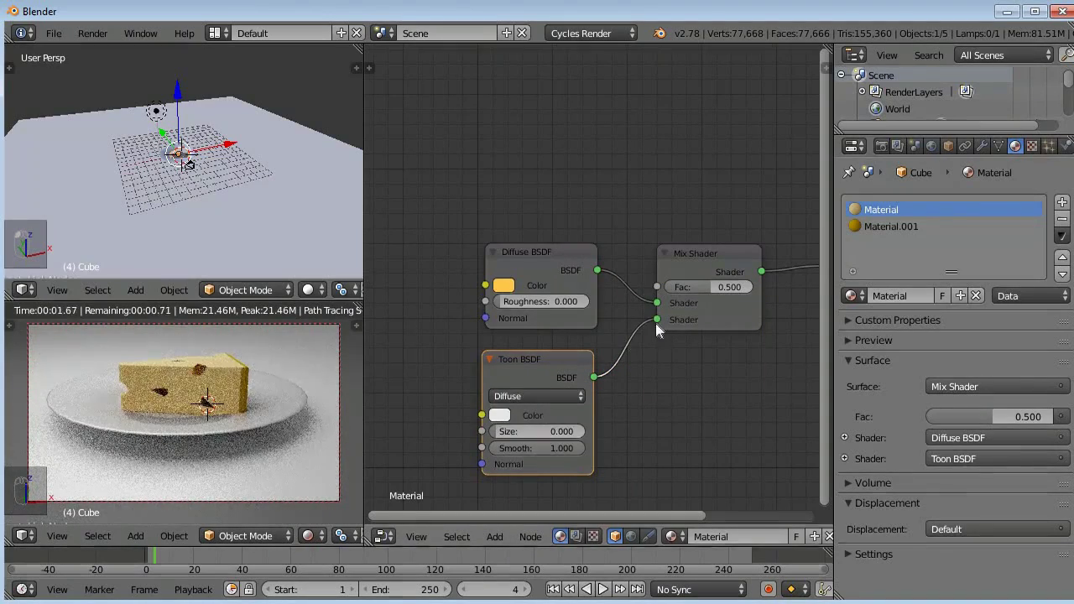
pyautogui.moveTo(656, 320); pyautogui.dragTo(549, 380)
pyautogui.press('Delete')
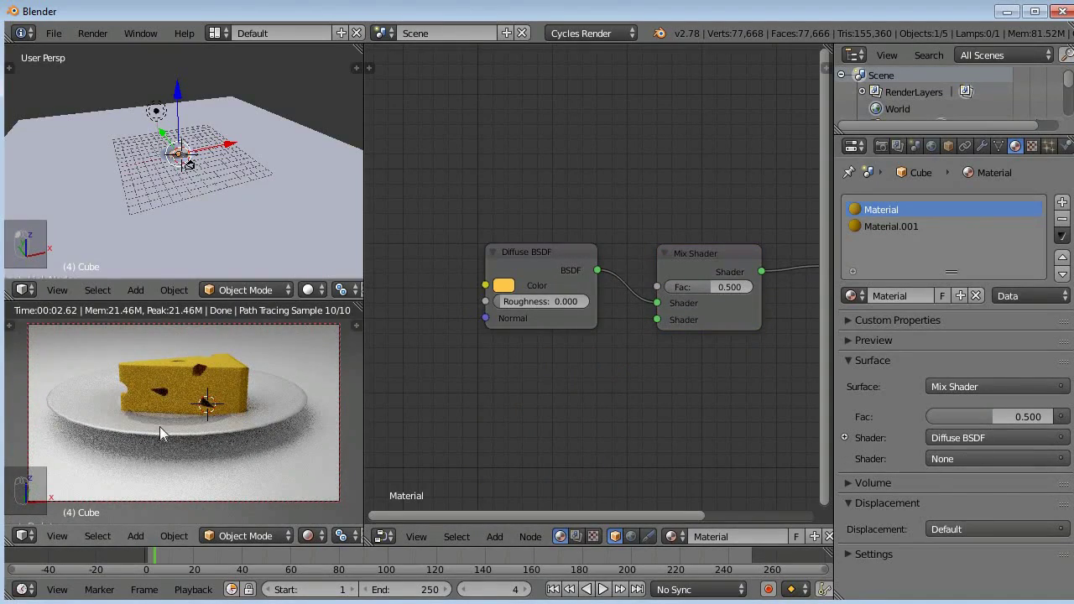
# Set the cheese material's mix factor to 0.136, add a Layer Weight node and connect its Facing output to Fac
pyautogui.moveTo(558, 253); pyautogui.dragTo(521, 272)
pyautogui.moveTo(711, 287); pyautogui.dragTo(679, 287)
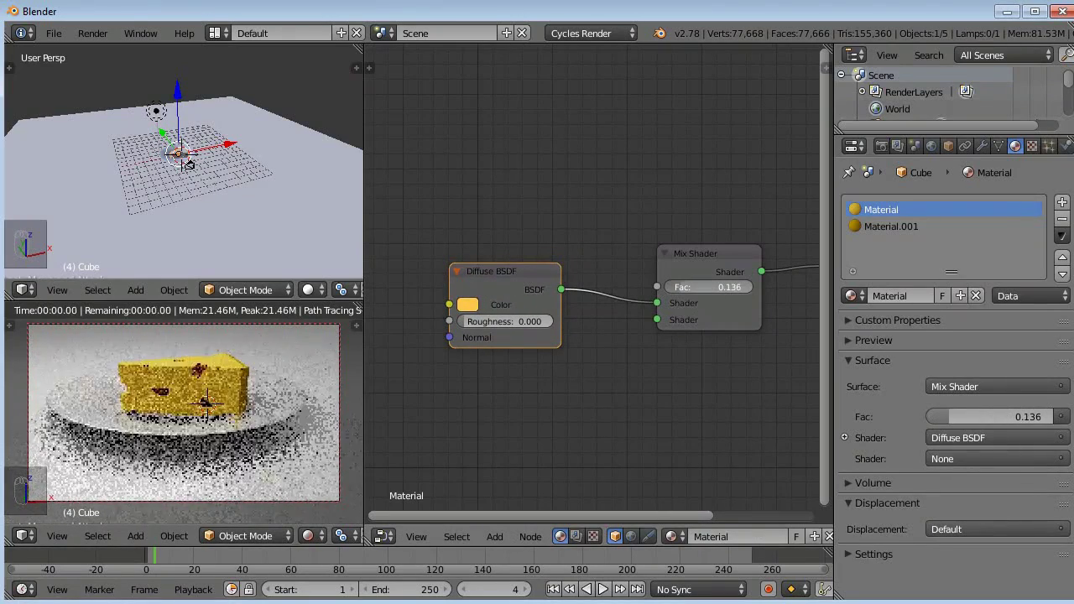
pyautogui.hotkey('shift', 'a')
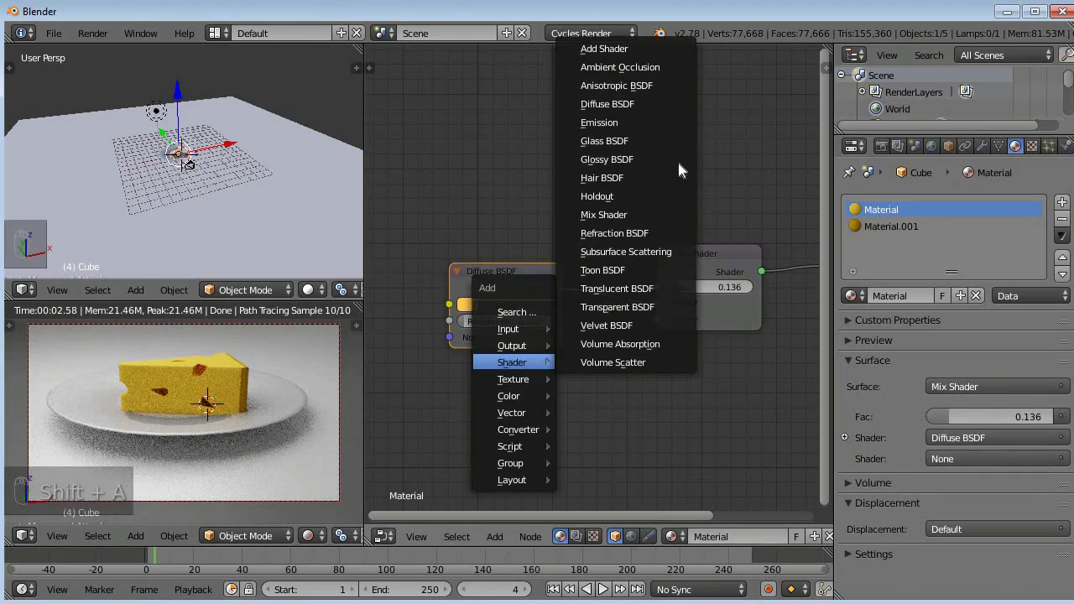
pyautogui.moveTo(511, 329)
pyautogui.click(660, 163)
pyautogui.click(474, 170)
pyautogui.moveTo(579, 214); pyautogui.dragTo(657, 287)
# Switch to the cheese's second material, Material.001, and insert a Mix Shader between its Diffuse BSDF and Material Output
pyautogui.click(885, 227)
pyautogui.hotkey('shift', 'a')
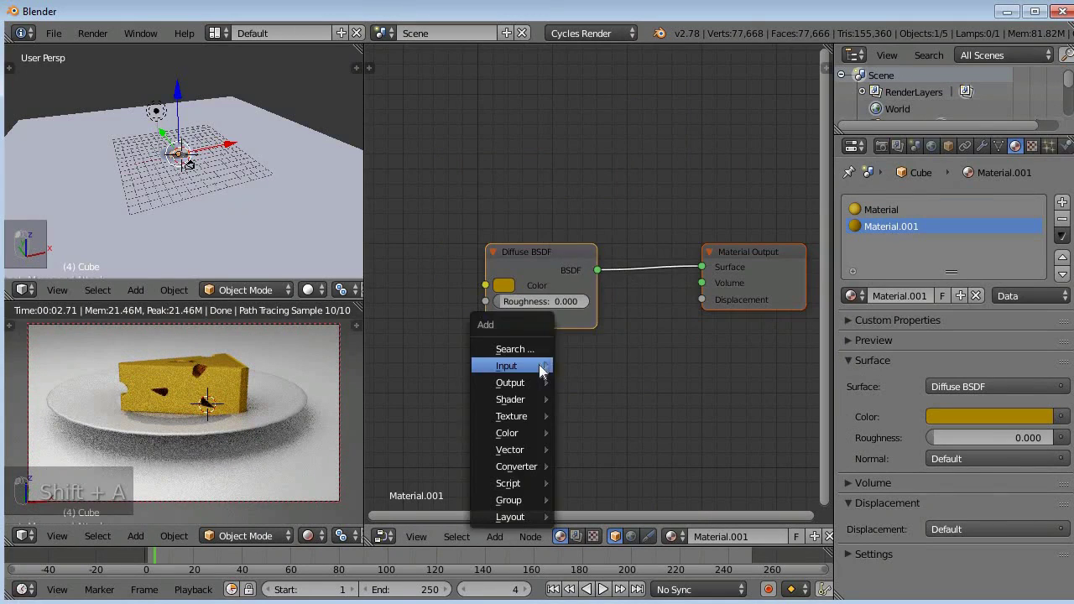
pyautogui.moveTo(527, 400)
pyautogui.click(617, 252)
pyautogui.click(619, 260)
# Add a node from the Input category to Material.001 and connect it to the Mix Shader's factor
pyautogui.hotkey('shift', 'a')
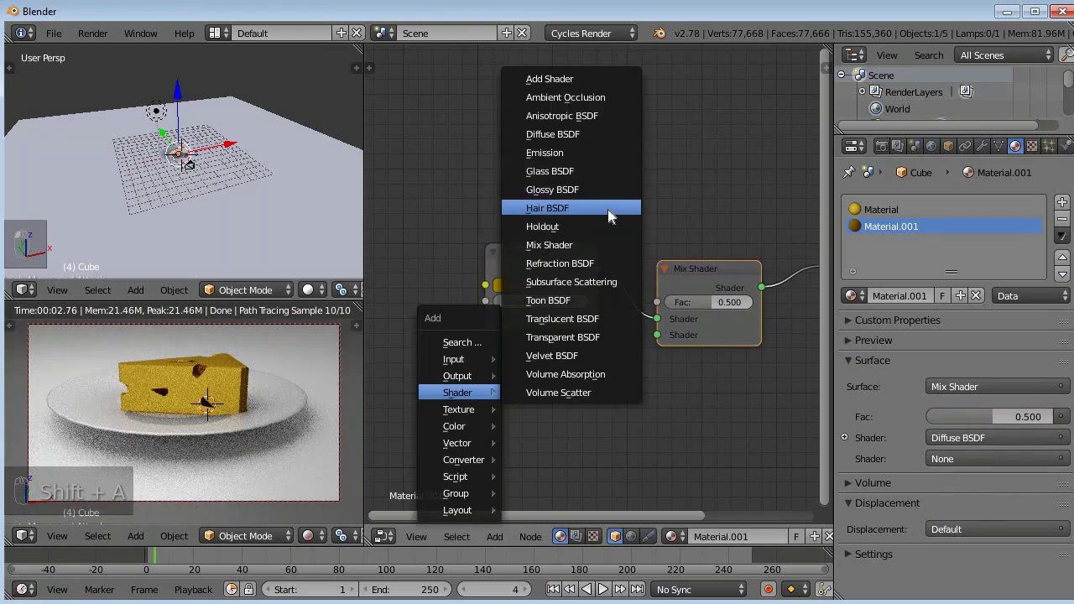
pyautogui.moveTo(453, 360)
pyautogui.click(541, 138)
pyautogui.click(591, 185)
pyautogui.moveTo(598, 187); pyautogui.dragTo(656, 302)
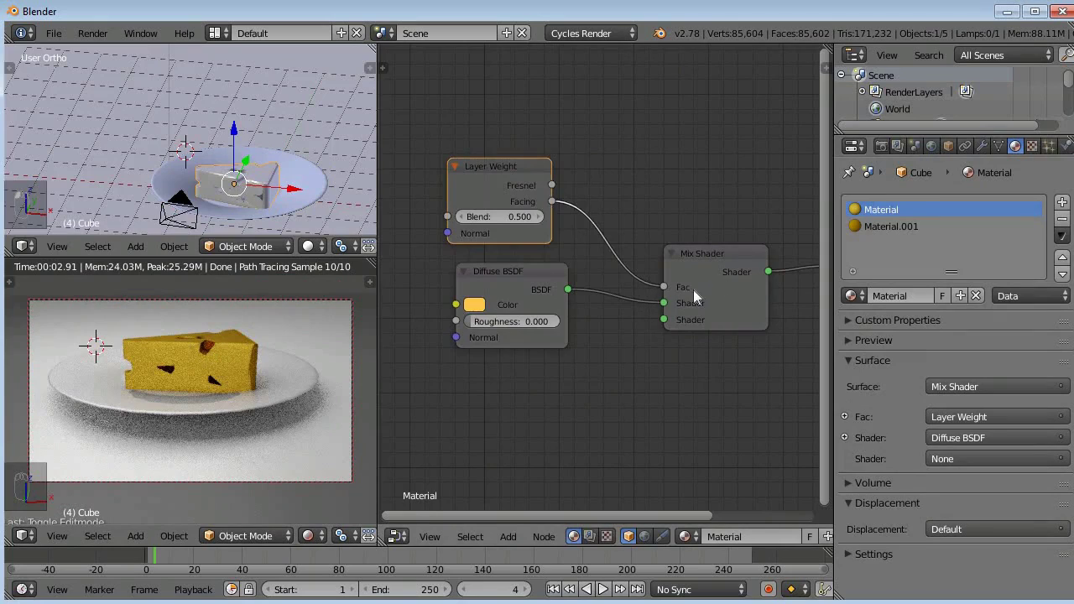
# Disconnect the Mix Shader in the cheese's first material and link the Diffuse BSDF directly to the Material Output surface
pyautogui.moveTo(695, 359); pyautogui.dragTo(585, 361, button='middle')
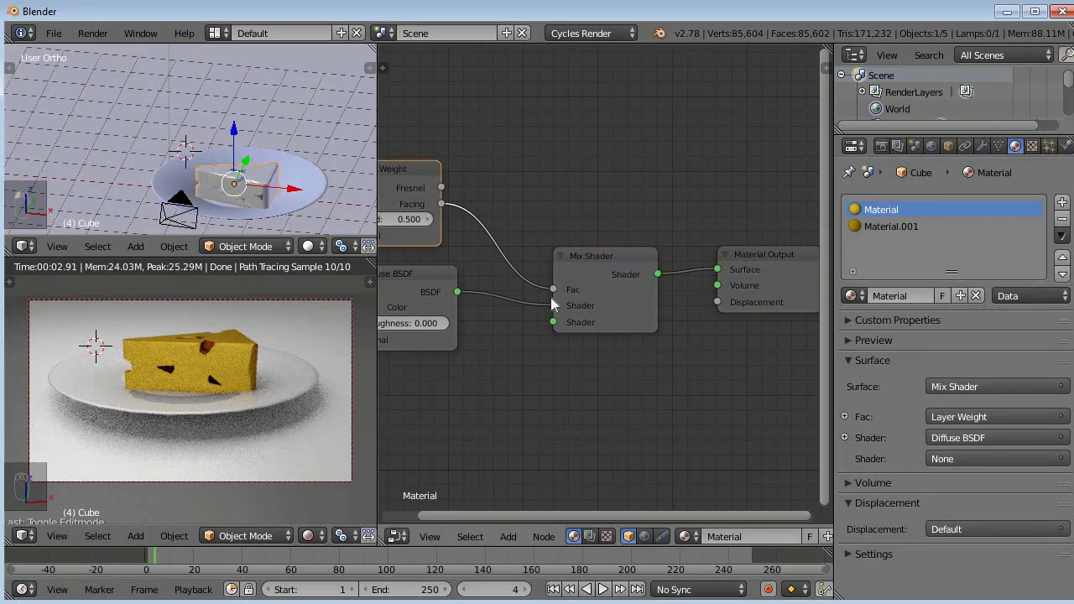
pyautogui.moveTo(552, 289); pyautogui.dragTo(725, 273)
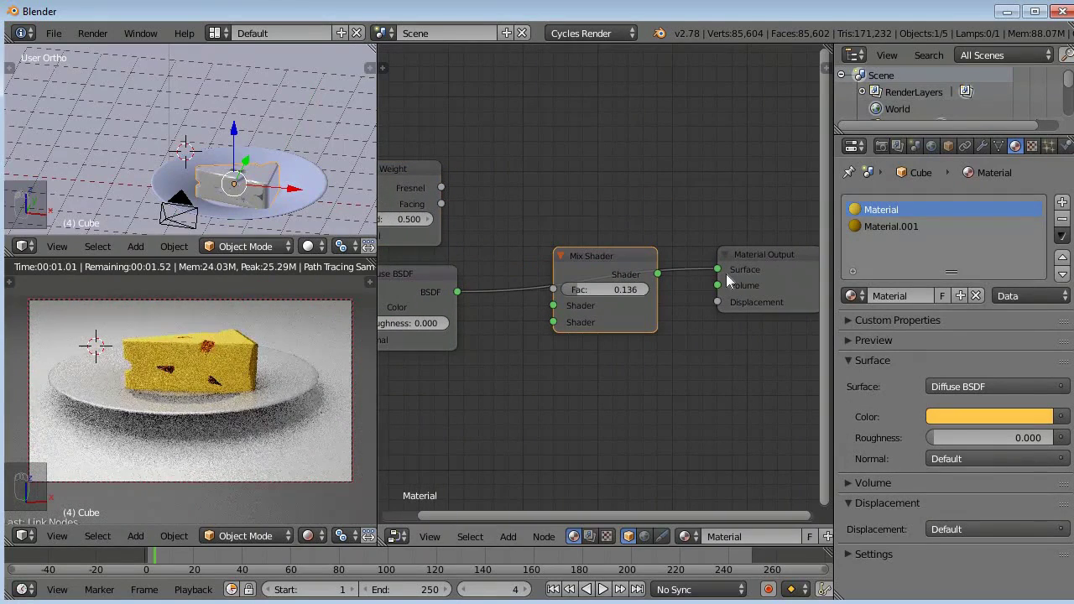
pyautogui.scroll(3, 239, 188)
pyautogui.keyDown('shift'); pyautogui.scroll(-6, 239, 187); pyautogui.keyUp('shift')
pyautogui.keyDown('shift'); pyautogui.scroll(4, 240, 188); pyautogui.keyUp('shift')
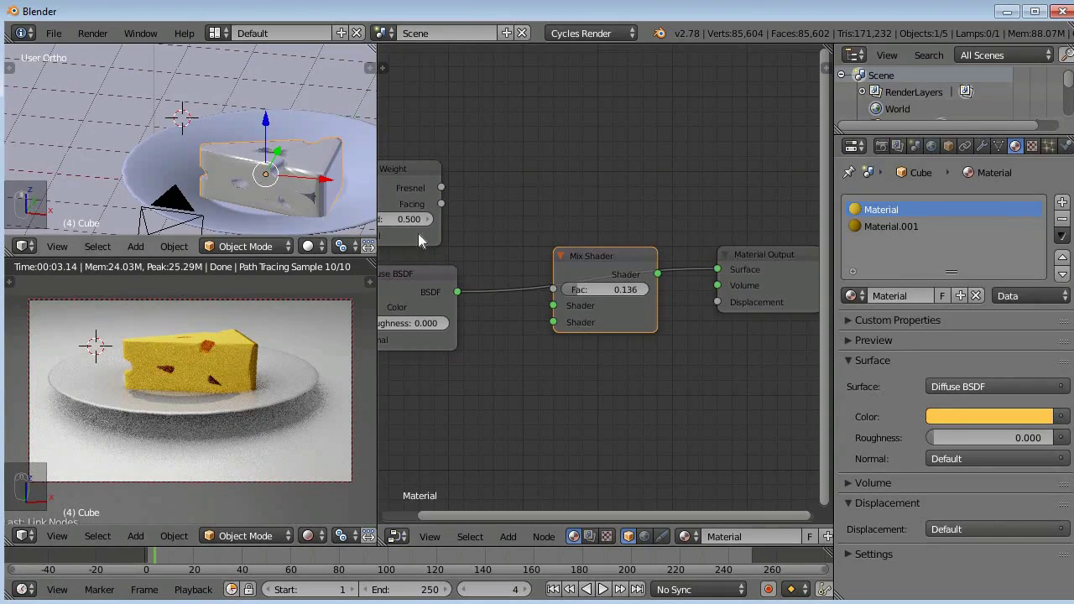
# Add a Remesh modifier to the cheese wedge and set its octree depth to 5
pyautogui.click(981, 146)
pyautogui.click(953, 203)
pyautogui.click(770, 406)
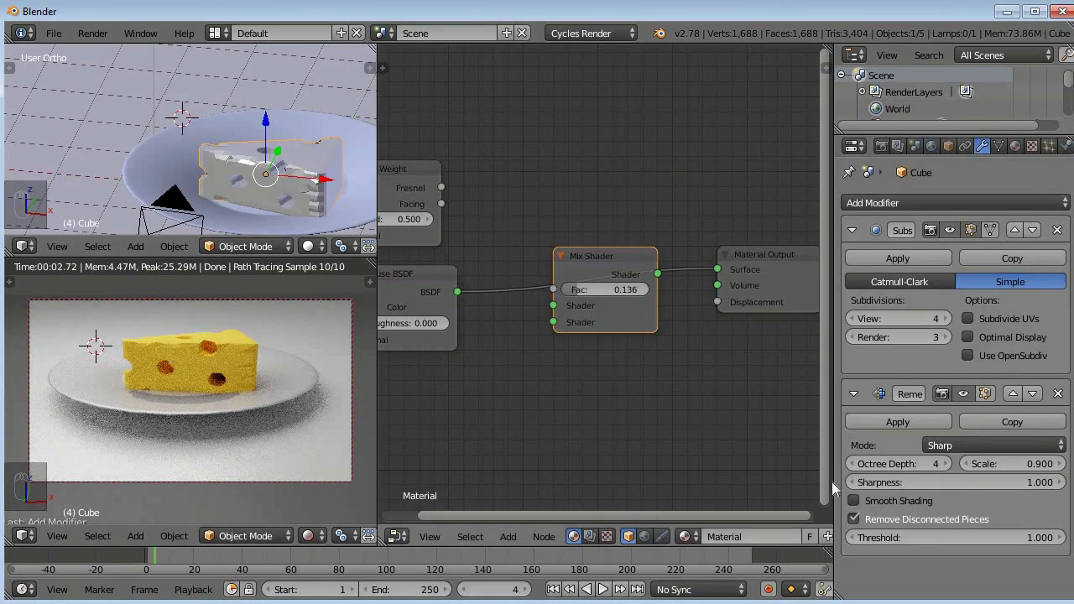
pyautogui.click(947, 464)
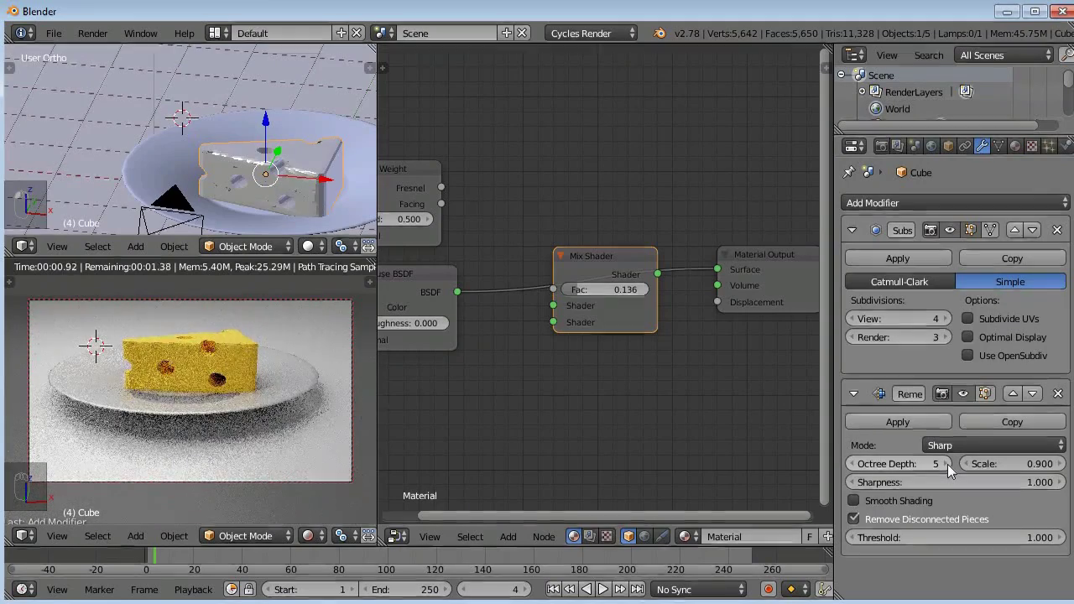
pyautogui.click(947, 464)
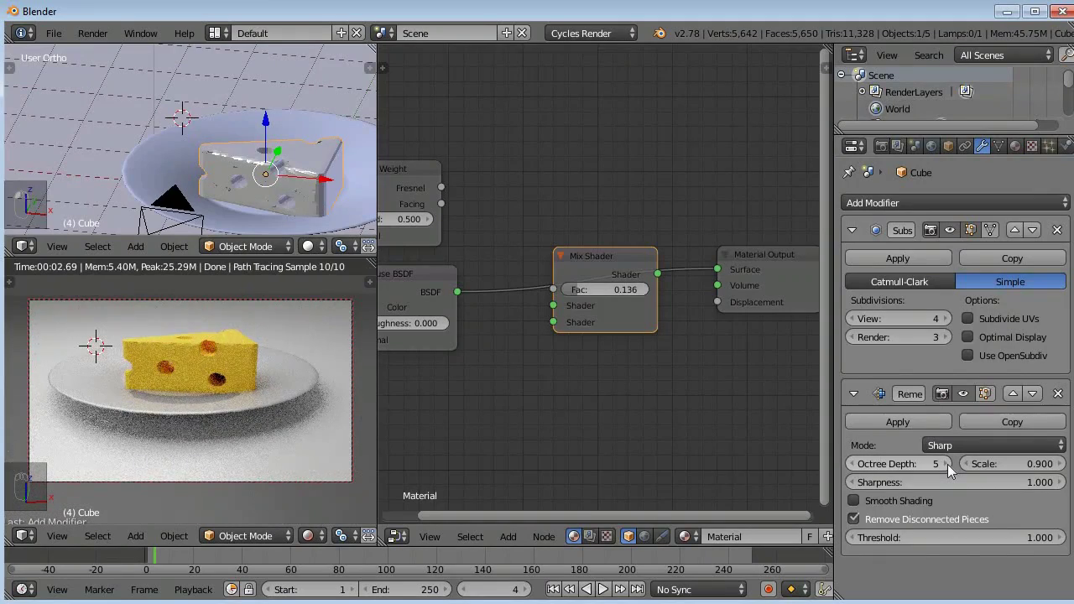
pyautogui.click(851, 464)
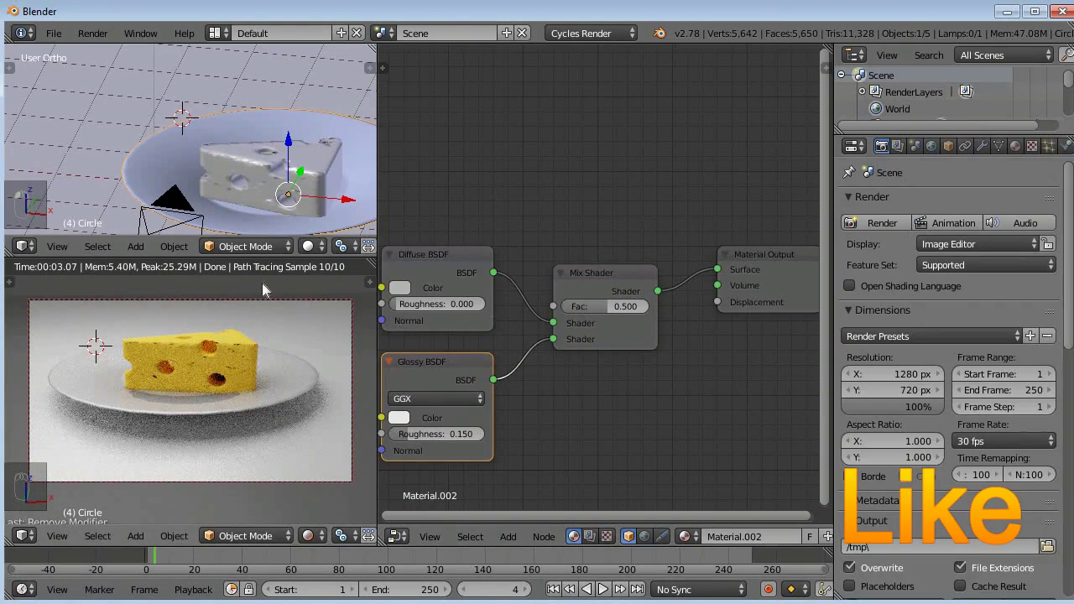
# Join the rendered viewport and the Node Editor into the solid 3D viewport and show the camera view
pyautogui.rightClick(262, 257)
pyautogui.click(264, 275)
pyautogui.click(269, 323)
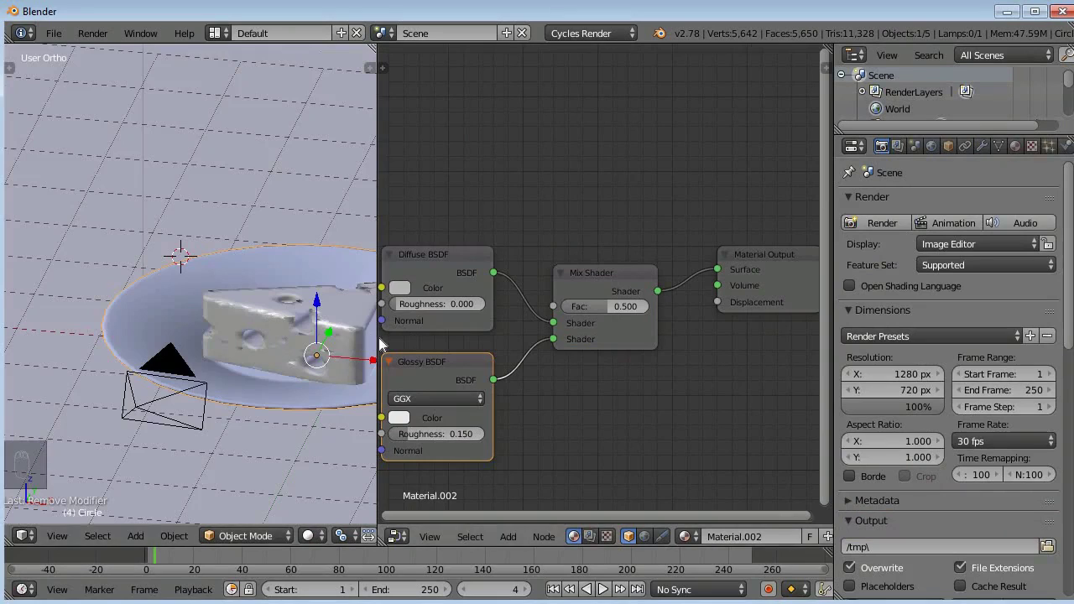
pyautogui.click(377, 338)
pyautogui.click(435, 331)
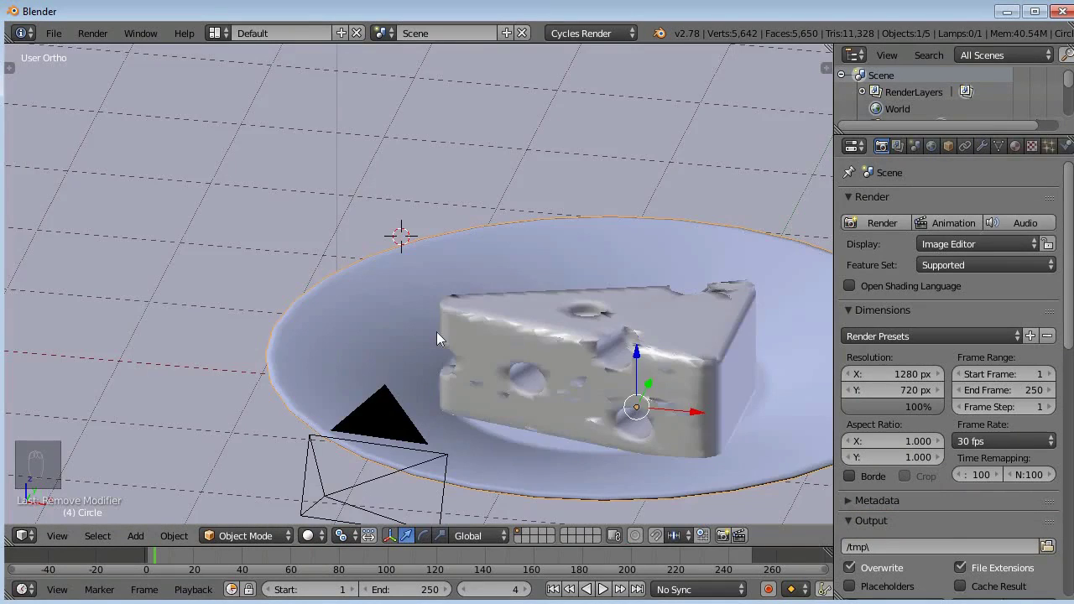
pyautogui.scroll(-5, 436, 331)
pyautogui.press('KP_0')
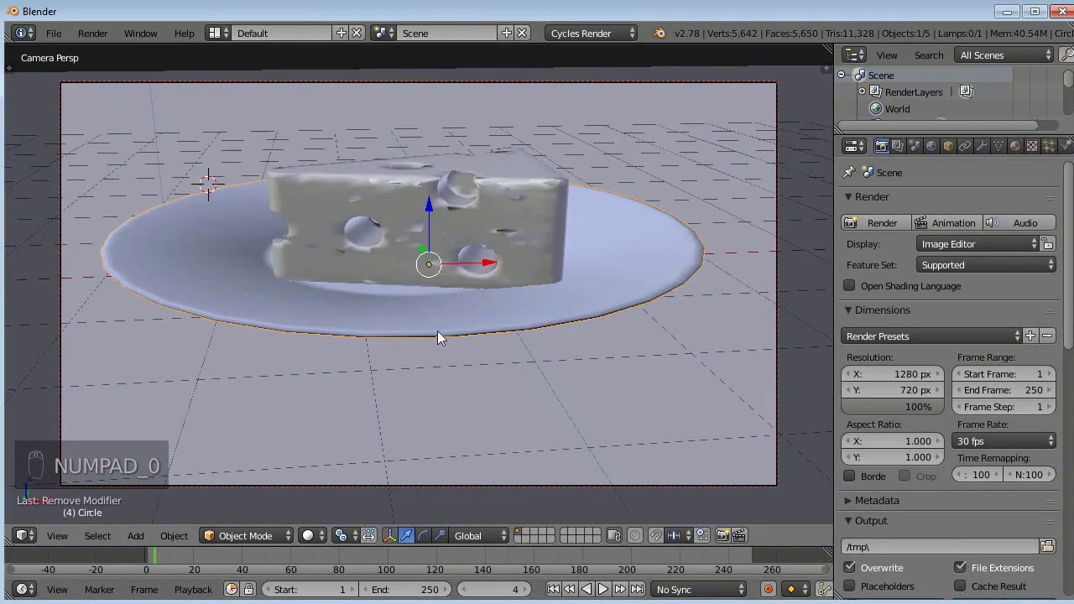
pyautogui.moveTo(437, 331); pyautogui.dragTo(433, 333, button='middle')
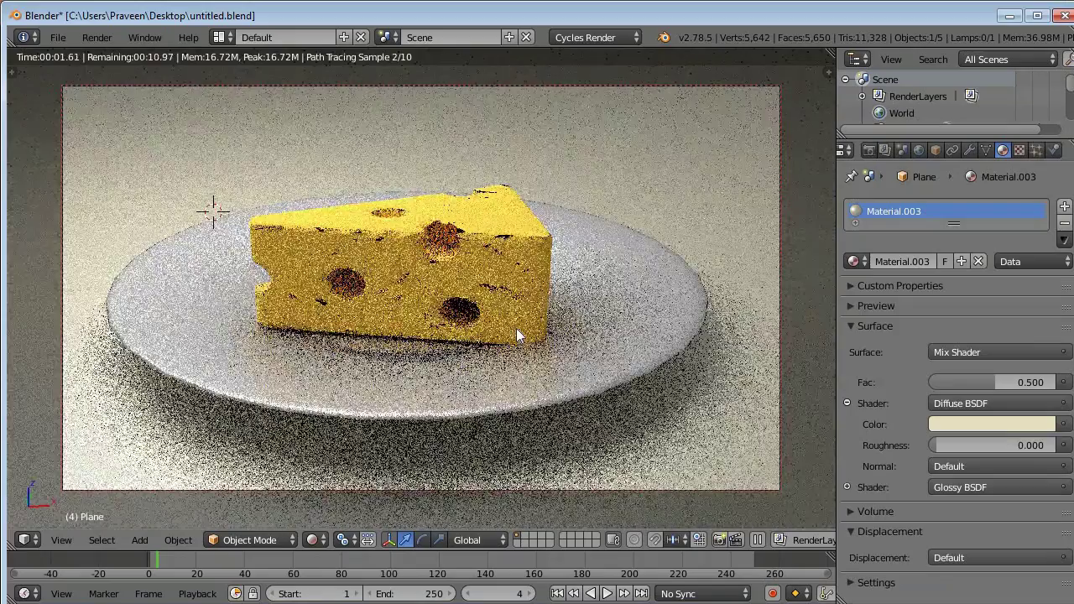
# Change the floor plane's Diffuse BSDF color to a pale cream yellow at full brightness and render the image
pyautogui.click(940, 422)
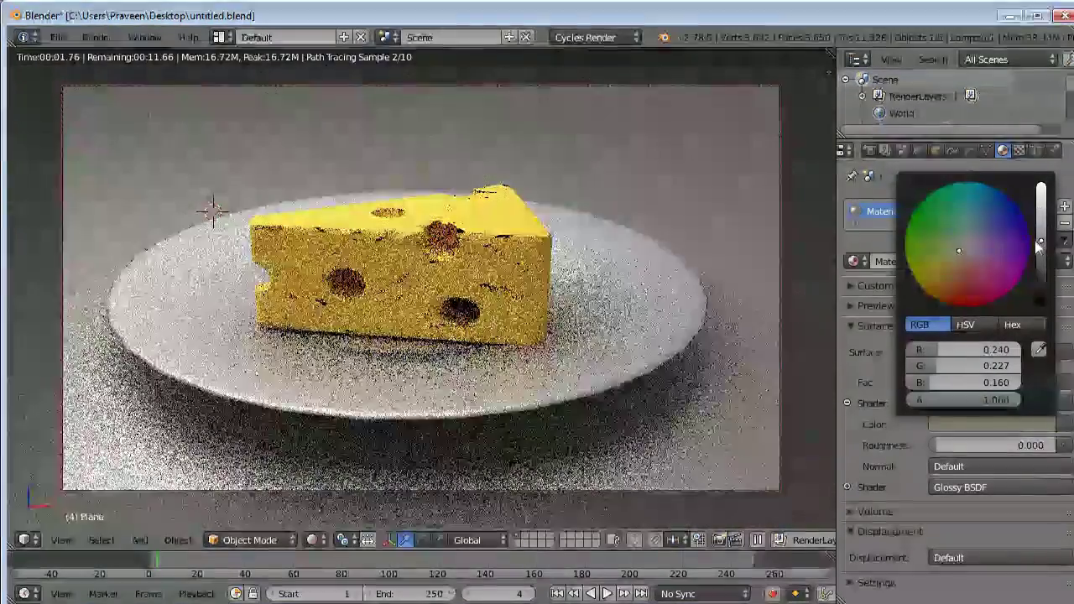
pyautogui.moveTo(1040, 242); pyautogui.dragTo(1040, 187)
pyautogui.moveTo(957, 255); pyautogui.dragTo(942, 261)
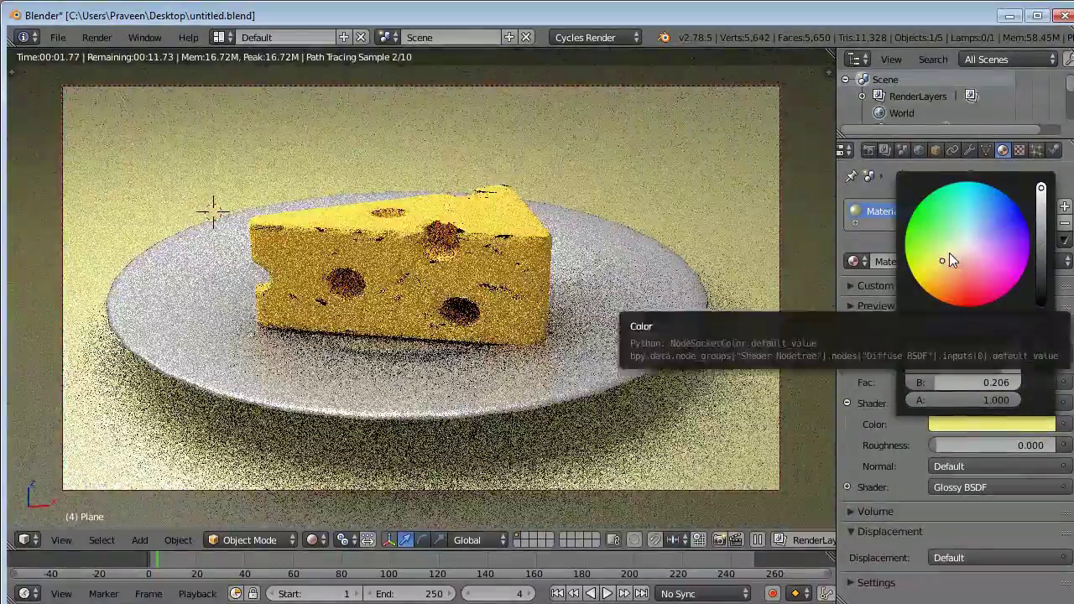
pyautogui.click(955, 246)
pyautogui.click(958, 248)
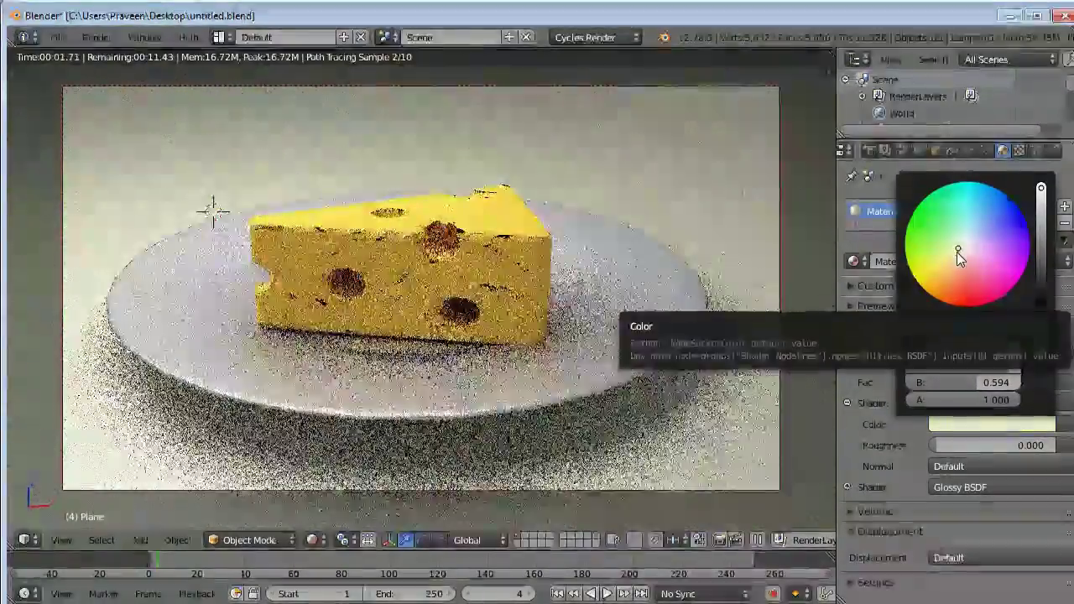
pyautogui.click(958, 250)
pyautogui.press('F12')
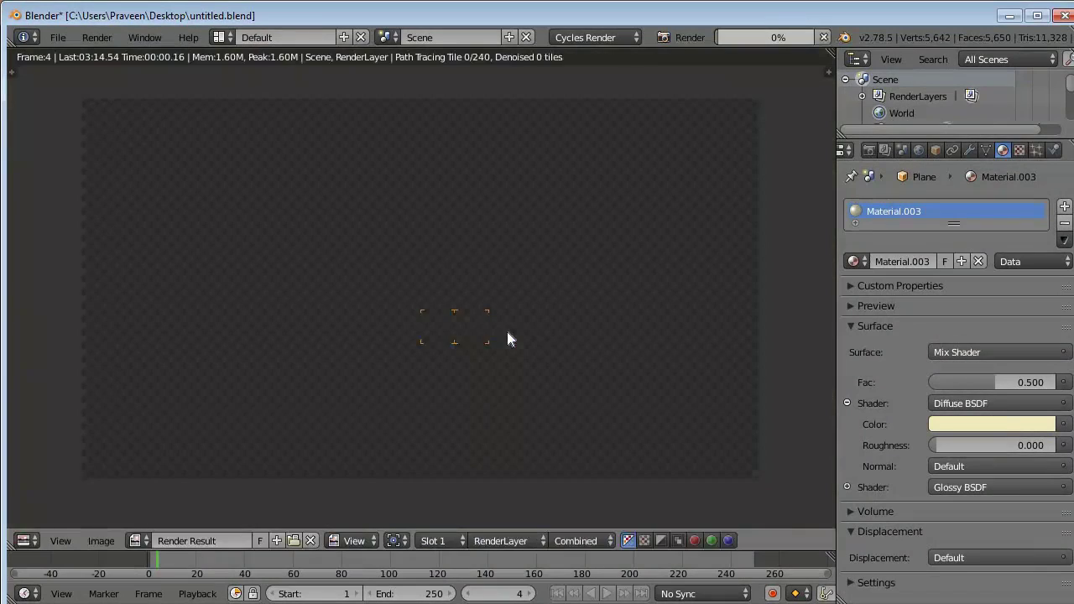